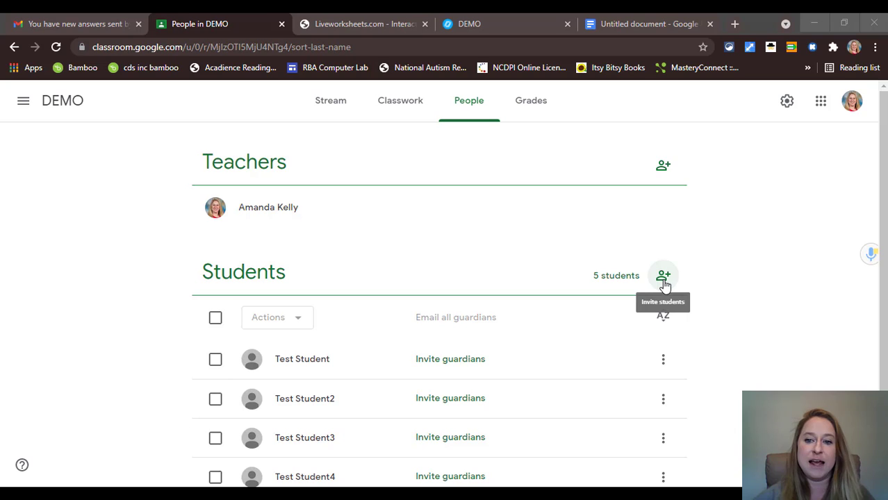
click(663, 281)
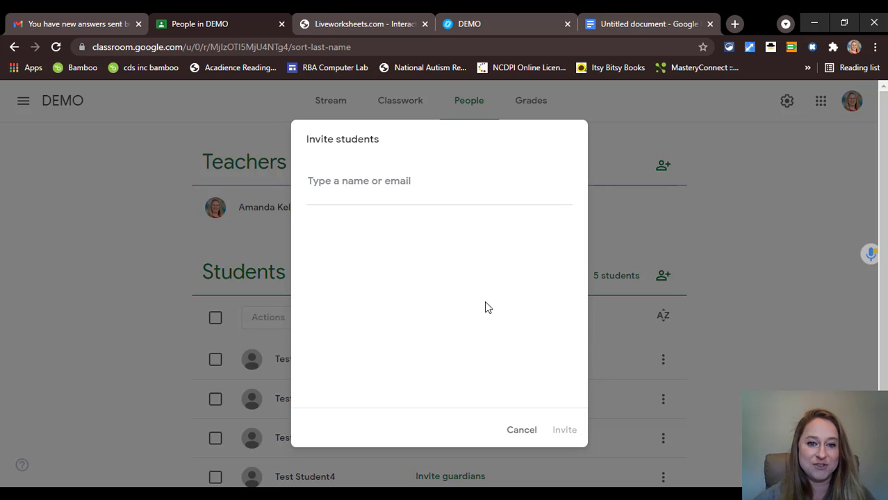
click(528, 428)
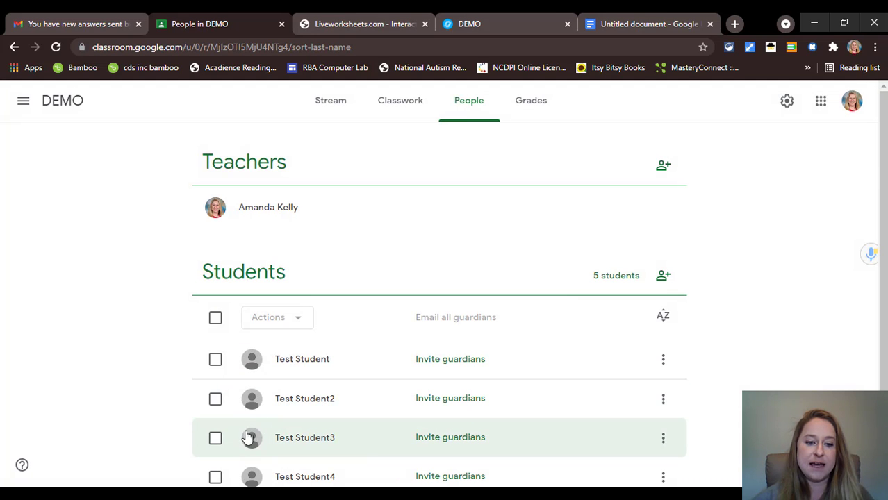
mouse_move(237, 495)
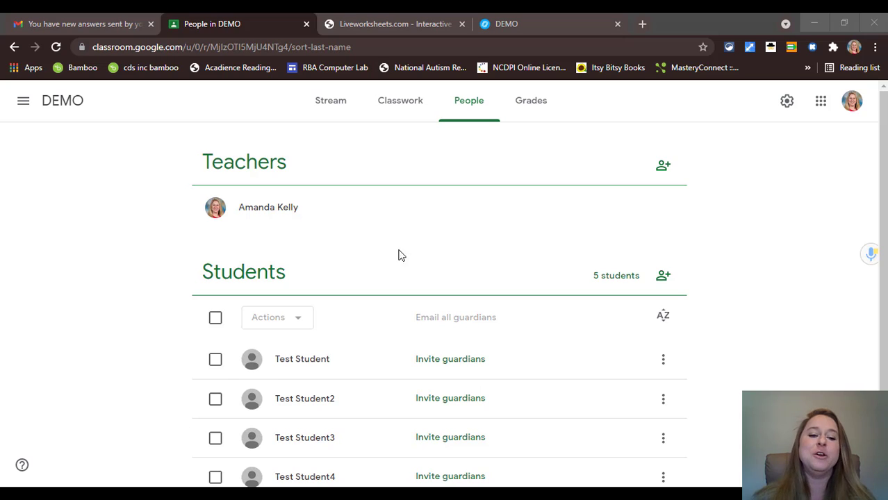
- Copy the eight student names from the Word document and bring up the blank Excel workbook Book1
mouse_move(204, 478)
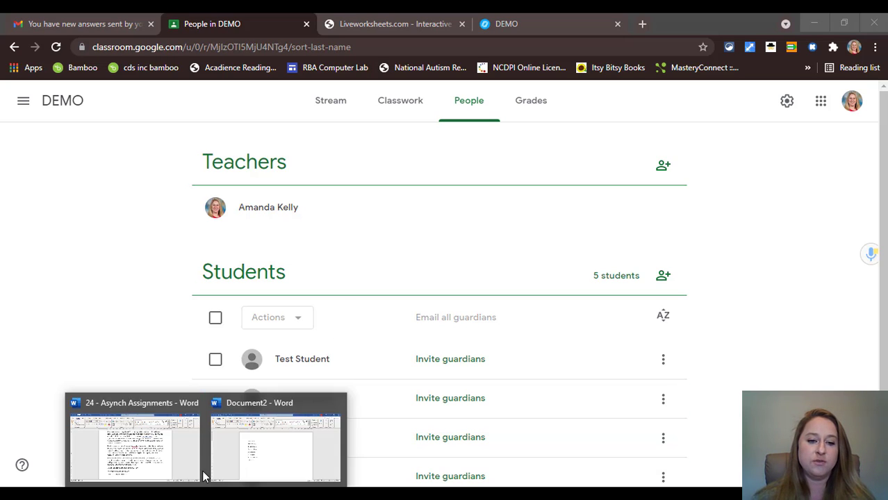
click(247, 446)
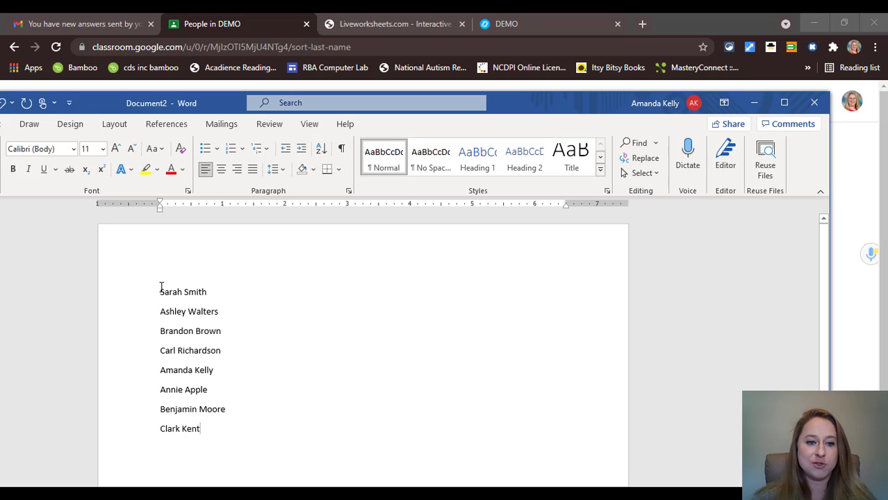
drag(159, 292, 216, 448)
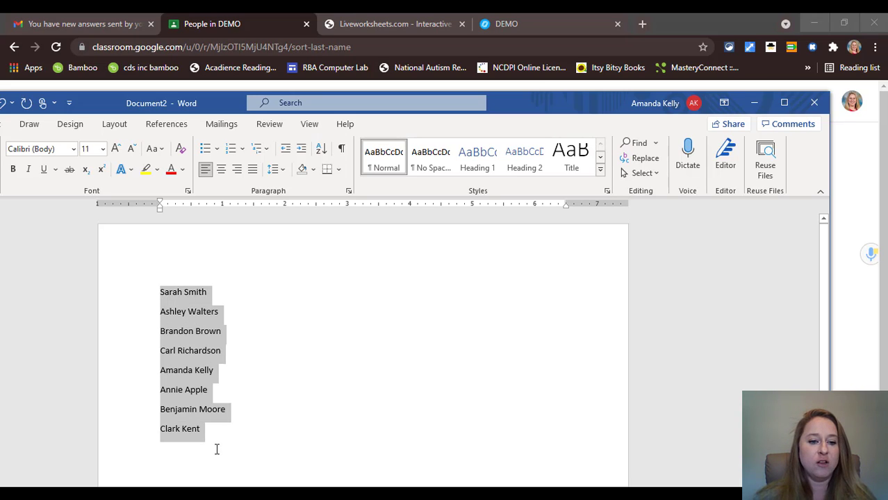
right_click(182, 339)
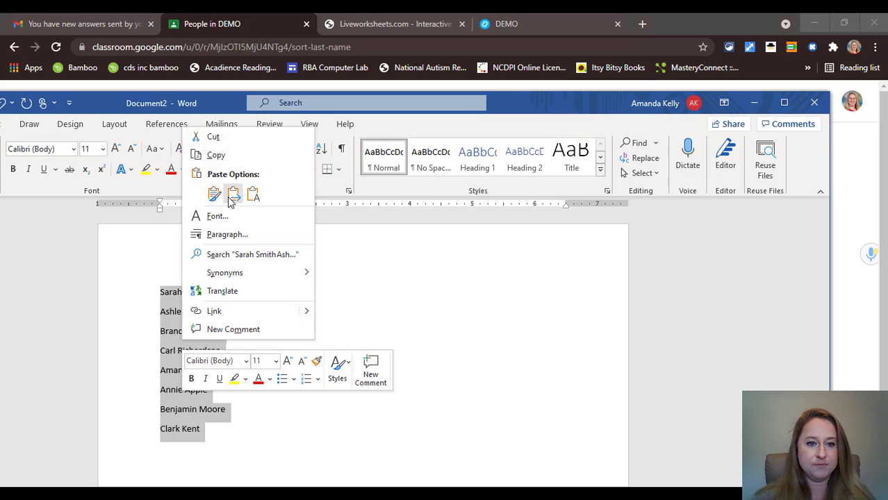
click(224, 158)
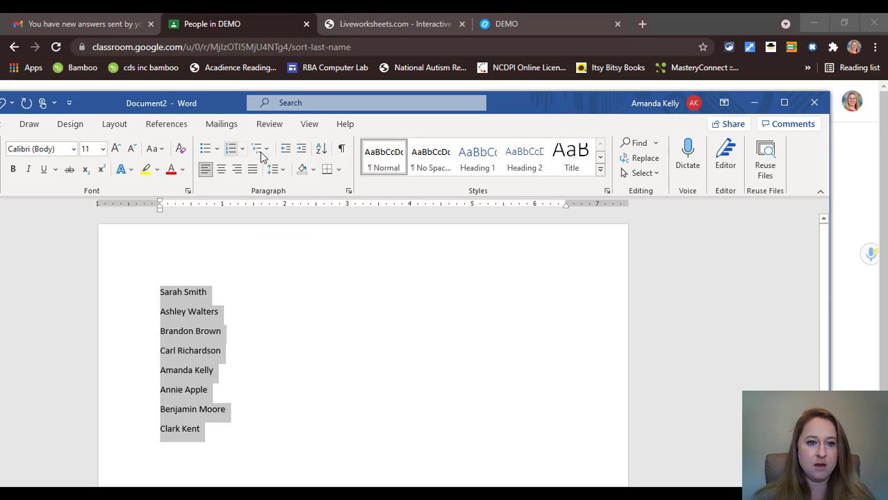
click(754, 103)
click(237, 445)
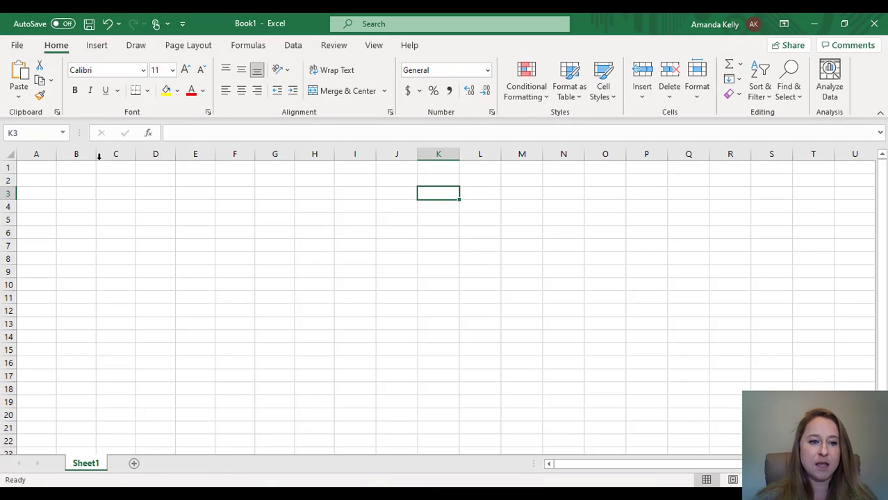
- Paste the eight names into A1:A8 and widen column A so each full name shows
click(34, 166)
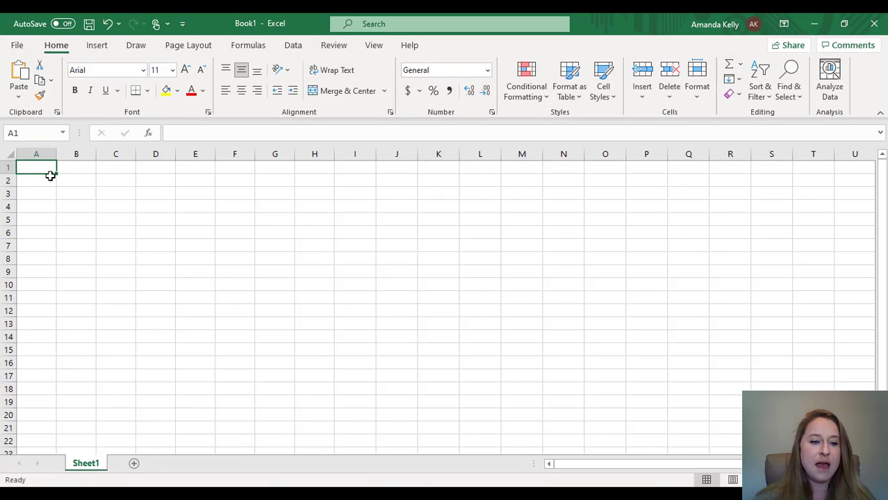
key(ctrl+v)
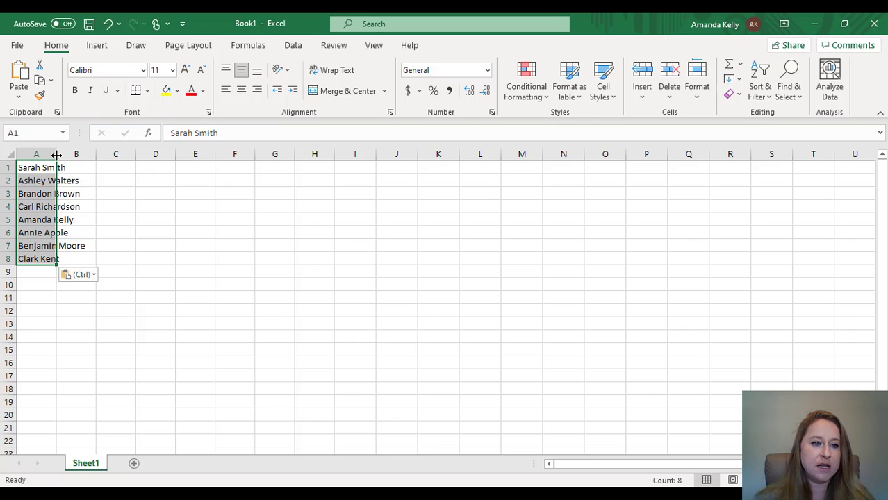
drag(56, 154, 94, 154)
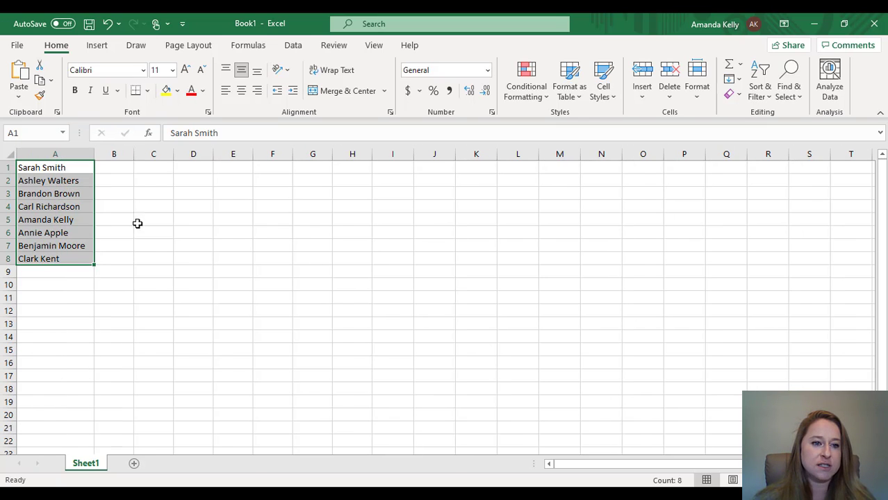
click(116, 171)
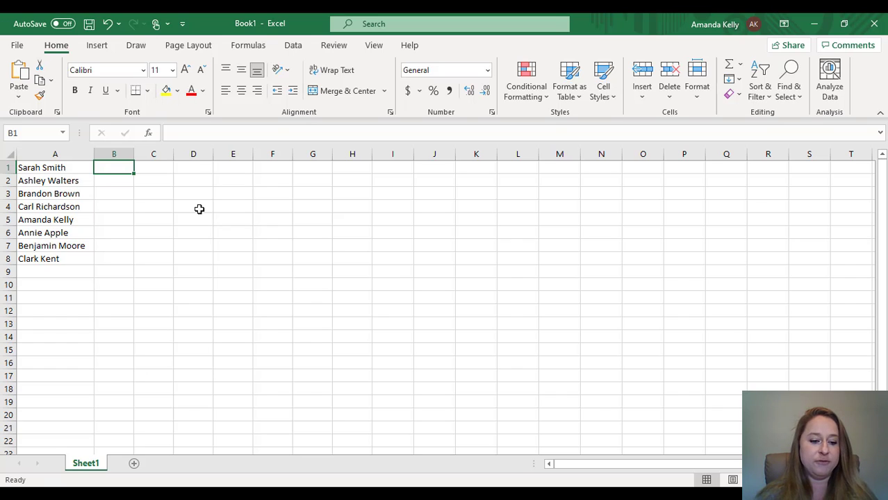
- Enter the first student's first name in B1 and Flash Fill the remaining first names in column B
text(Sarah)
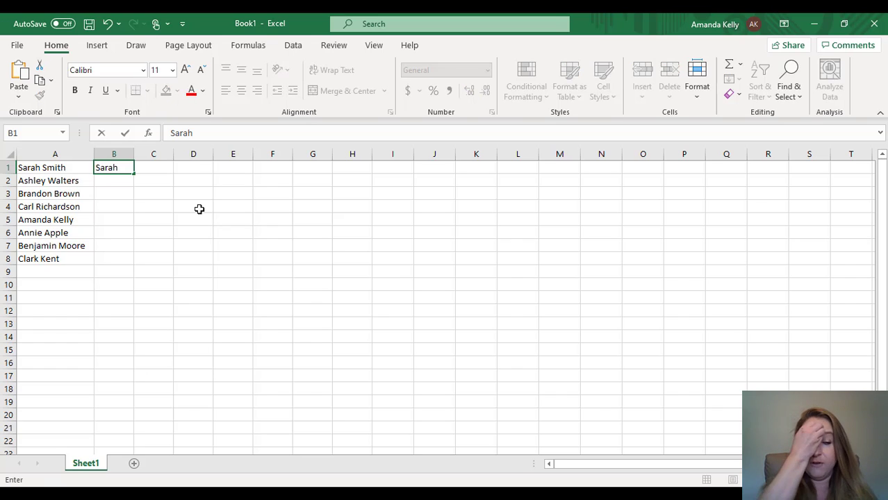
click(167, 193)
click(119, 169)
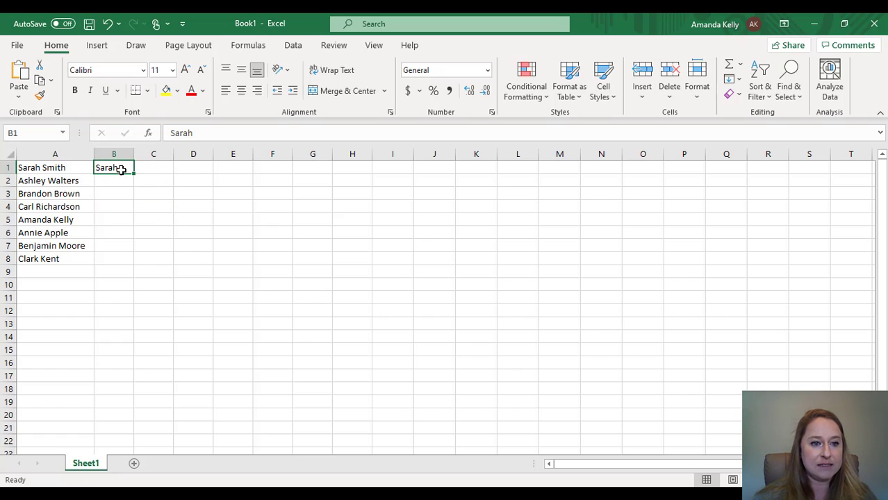
key(ctrl+e)
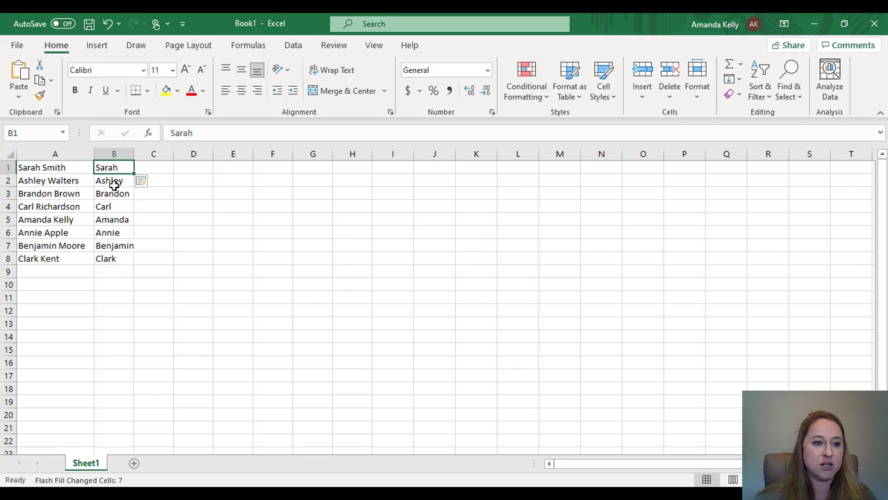
- Enter the first student's last name in C1 and Flash Fill the remaining last names in column C
click(165, 167)
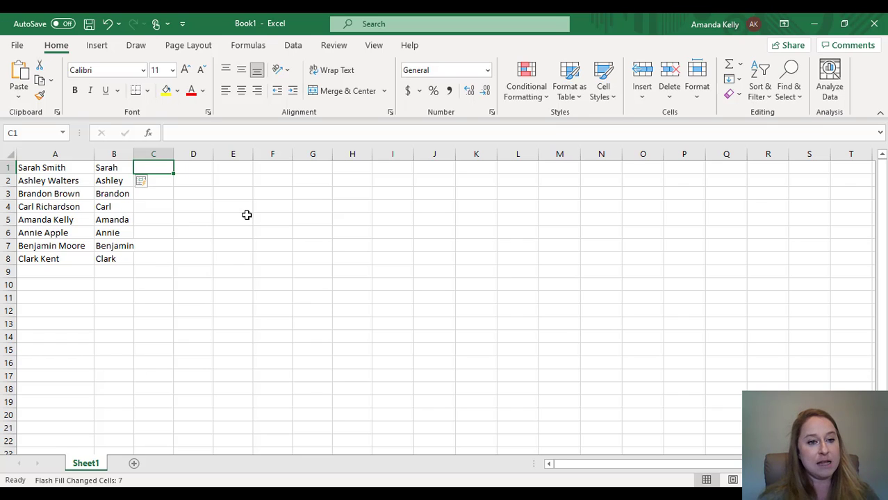
text(Smith)
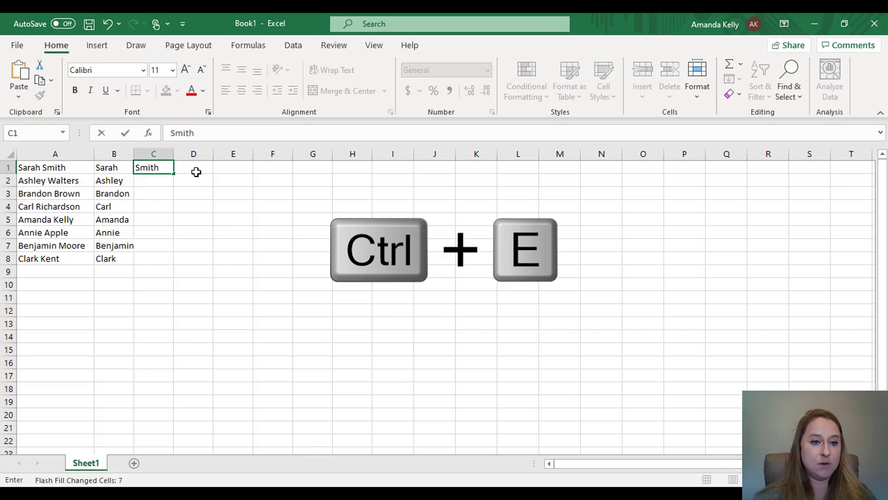
click(193, 170)
click(166, 167)
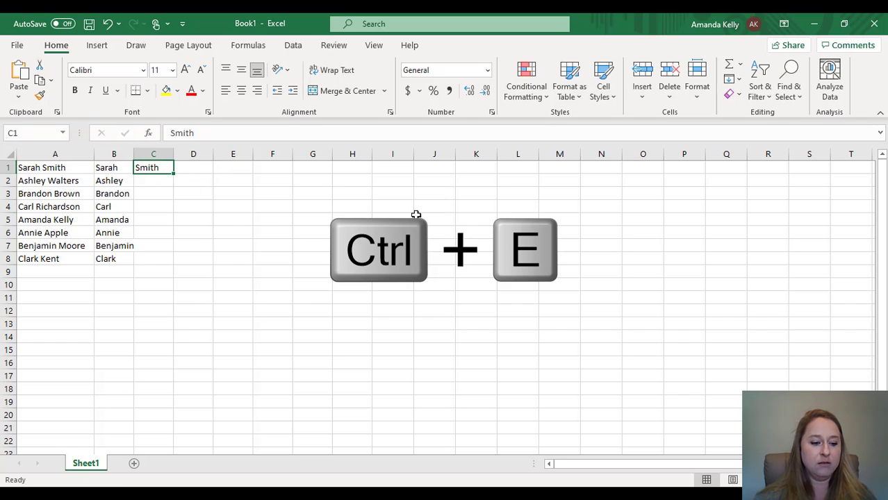
key(ctrl+e)
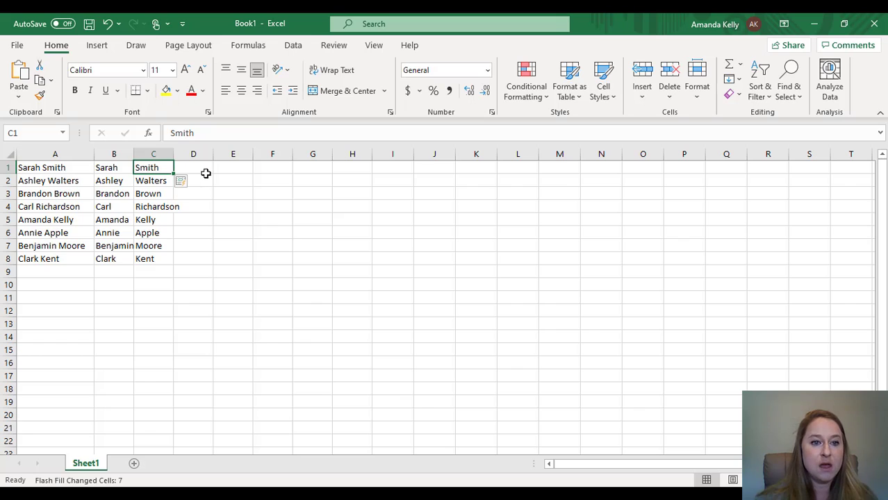
click(205, 172)
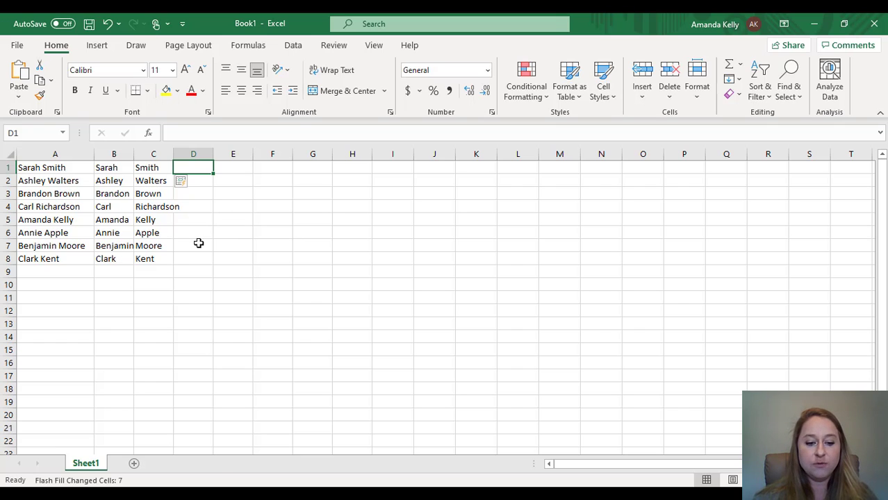
- Fill D1:D8 with the number 4
text(4)
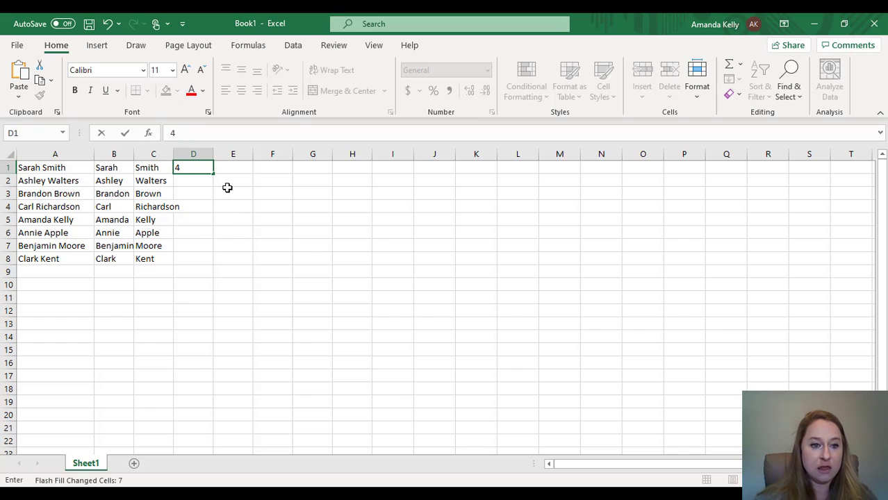
click(240, 170)
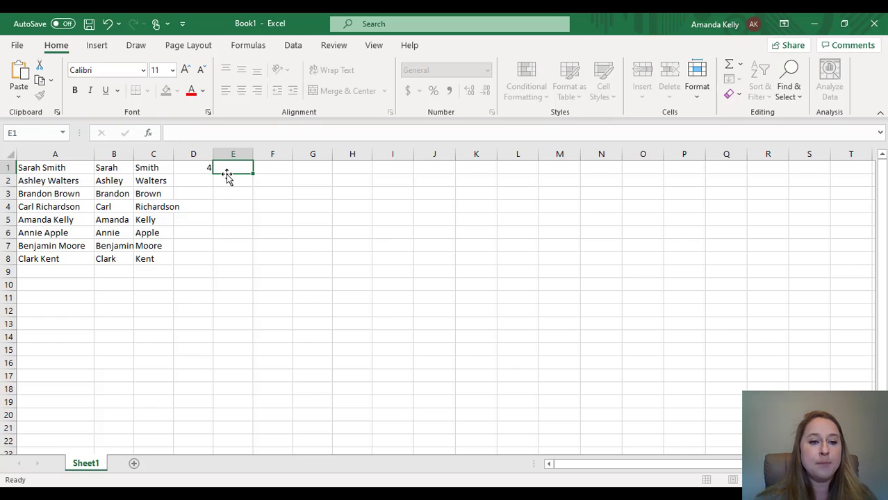
click(195, 167)
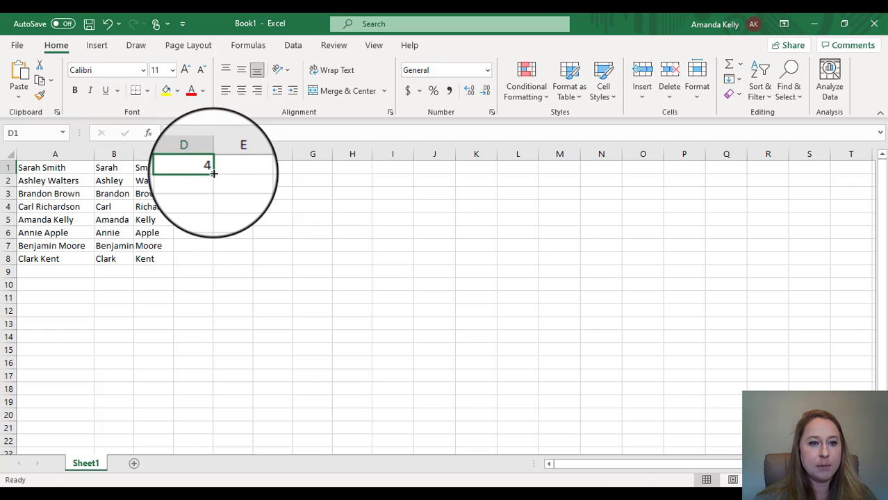
double_click(213, 174)
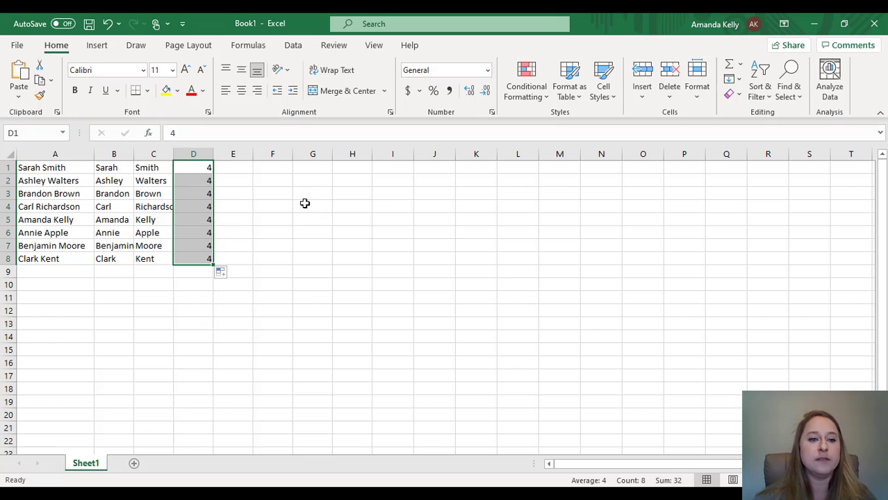
- Fill E1:E8 with Charterdayschool.org and widen column E to show the full domain
click(239, 169)
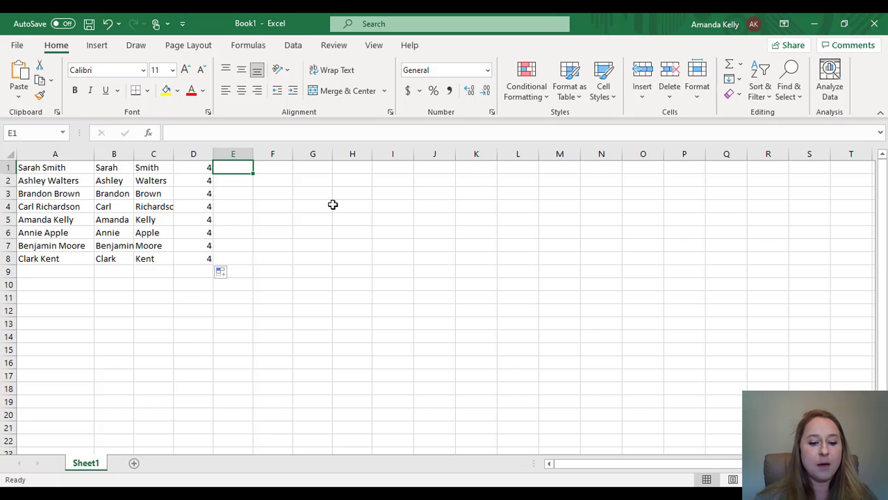
text(C)
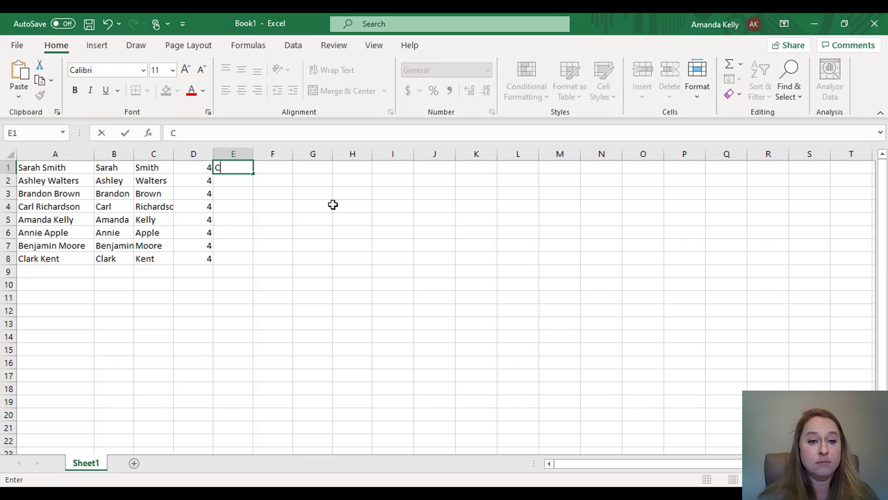
text(harterdayschool.org)
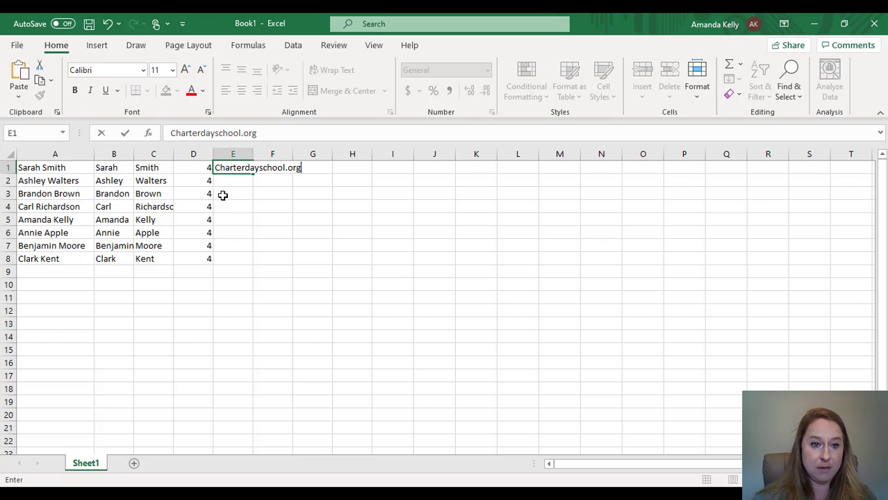
click(265, 188)
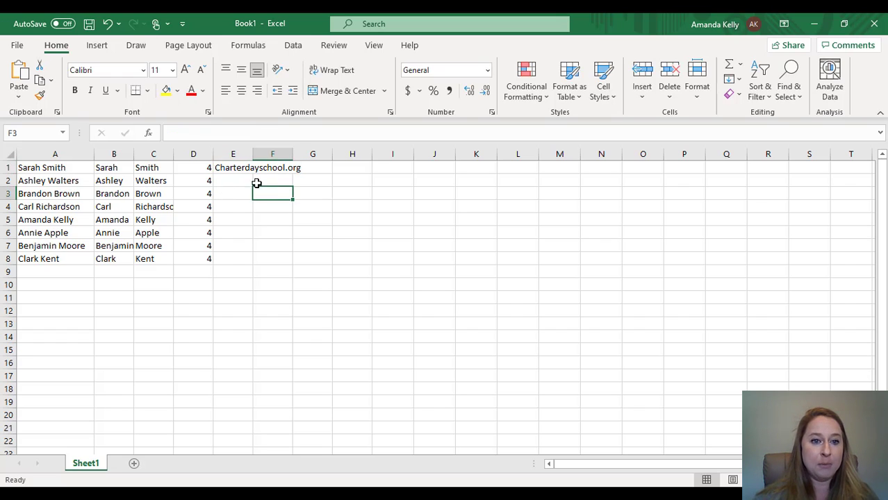
click(249, 170)
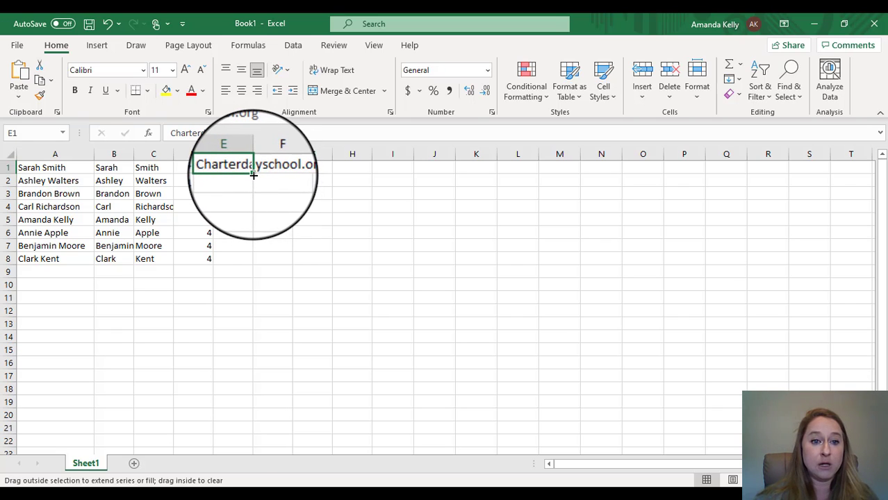
double_click(253, 176)
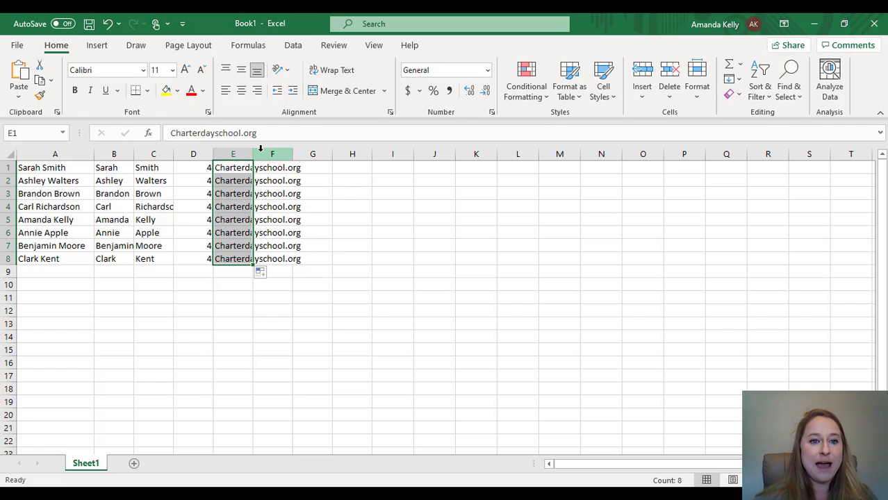
click(328, 193)
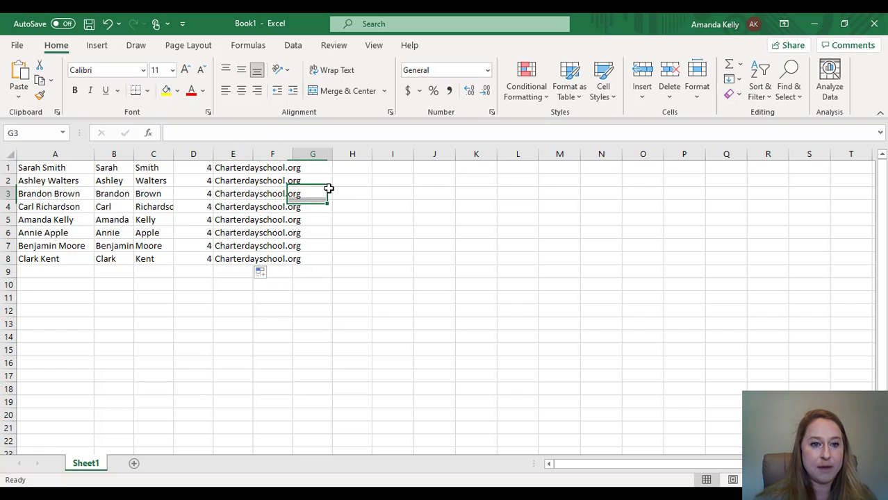
drag(253, 155, 320, 154)
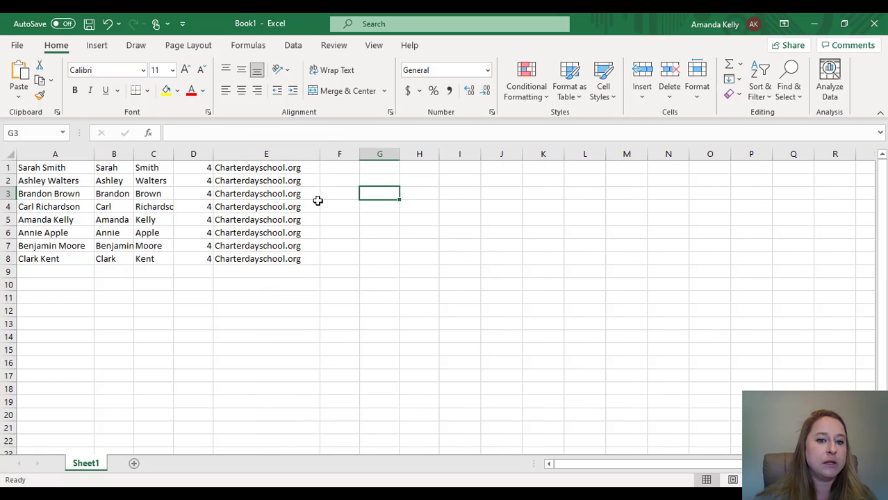
click(343, 169)
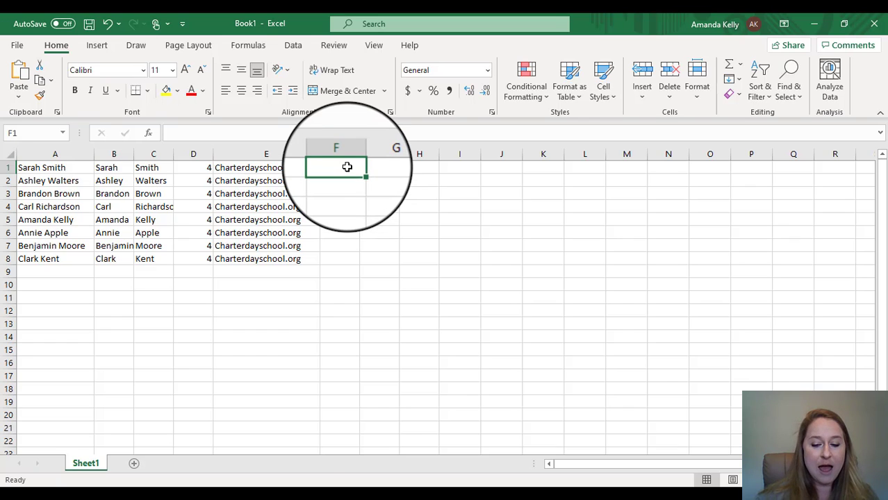
- Build the formula =B1&C1&D1&"@"&E1 in F1, joining names, number and domain
text(=)
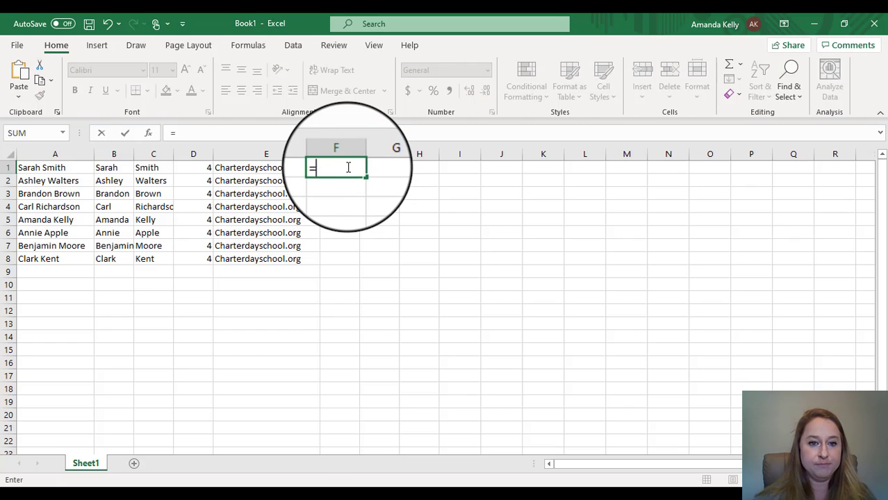
click(116, 168)
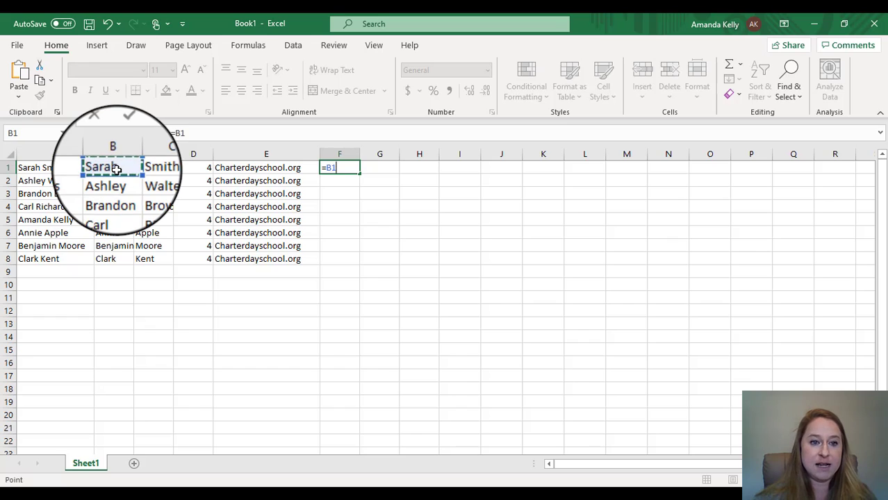
text(&)
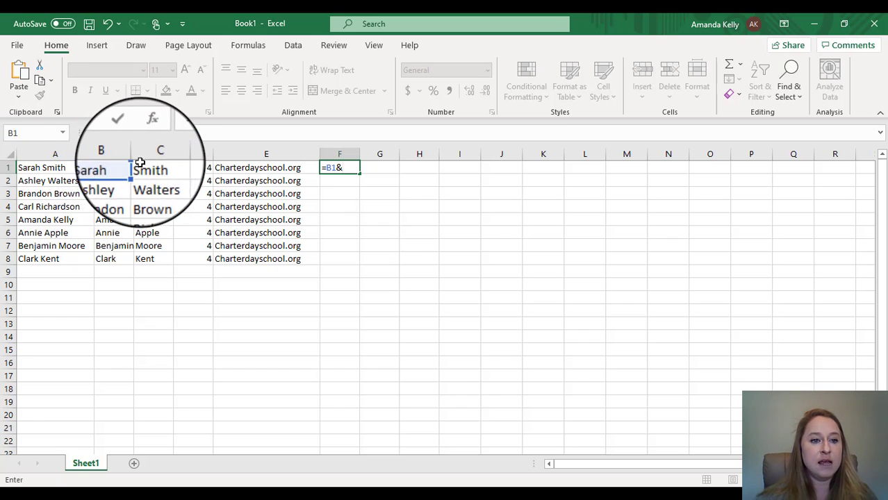
click(152, 167)
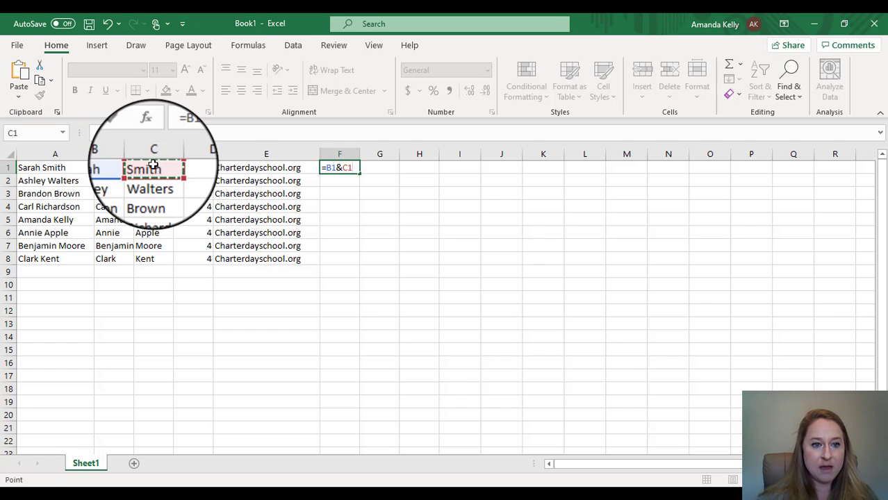
text(&)
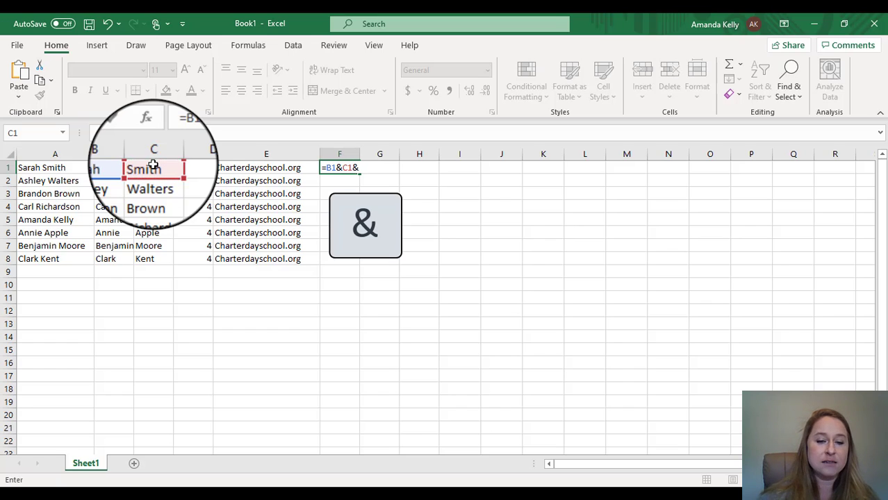
click(194, 170)
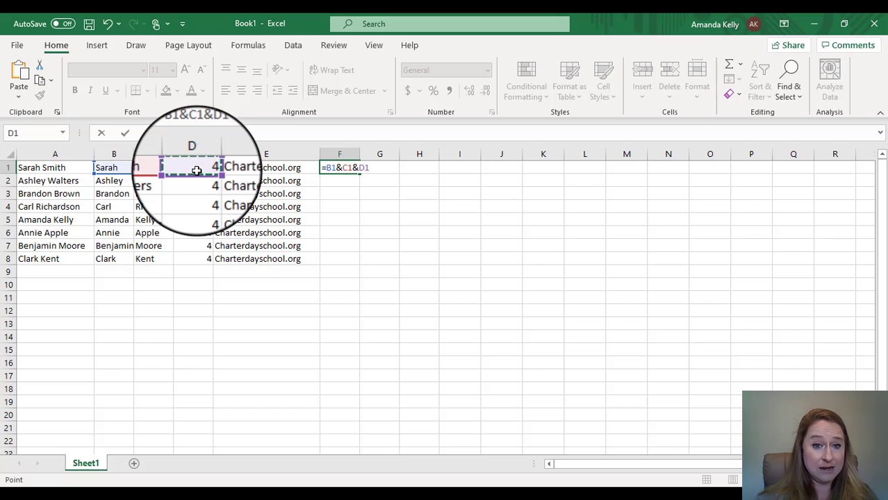
text(&)
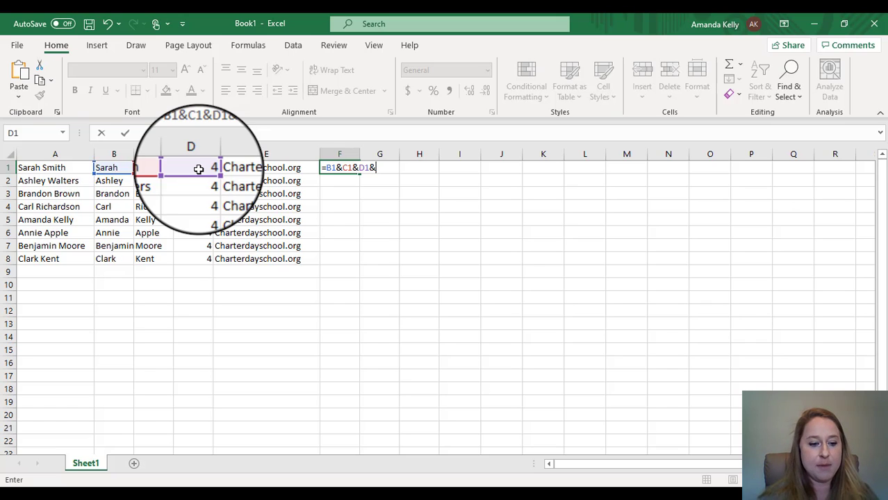
text(")
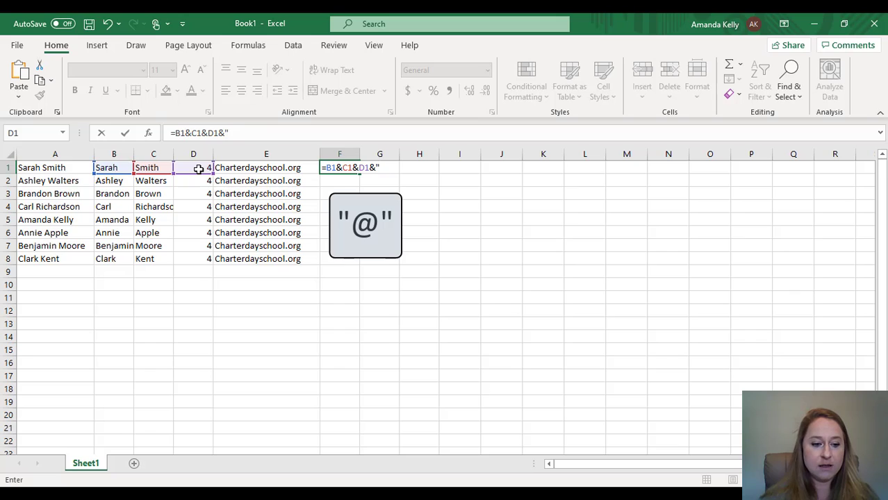
text(@")
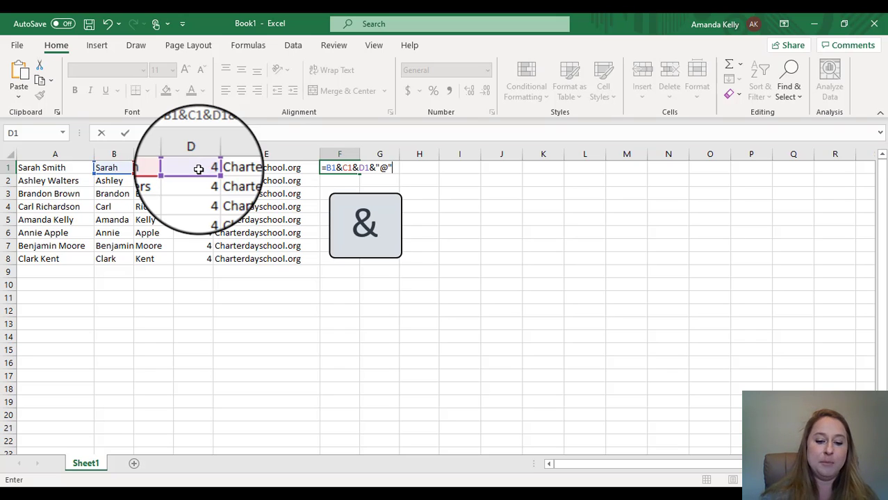
text("&)
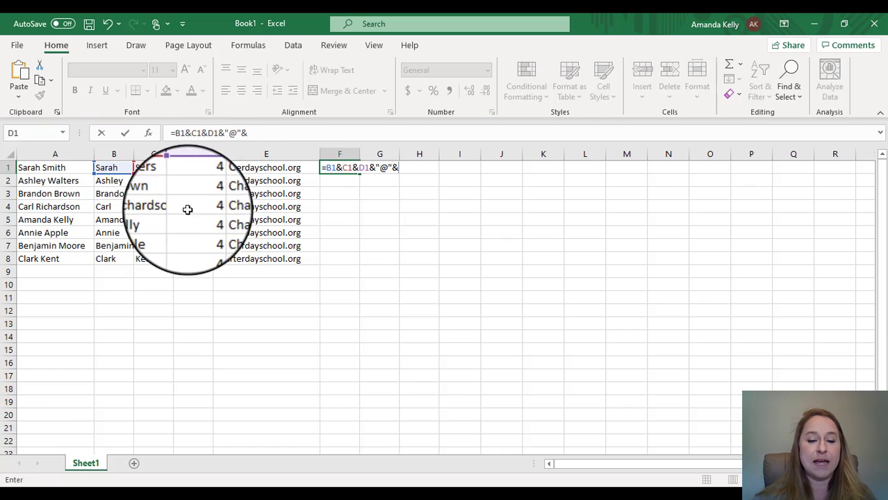
click(267, 168)
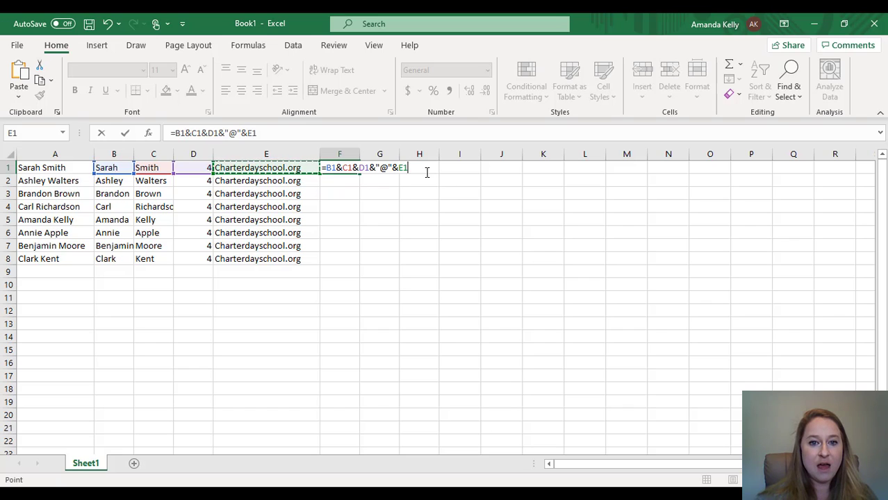
- Commit the email formula, widen column F, fill it down to F8, and copy F1:F8
key(ctrl+Return)
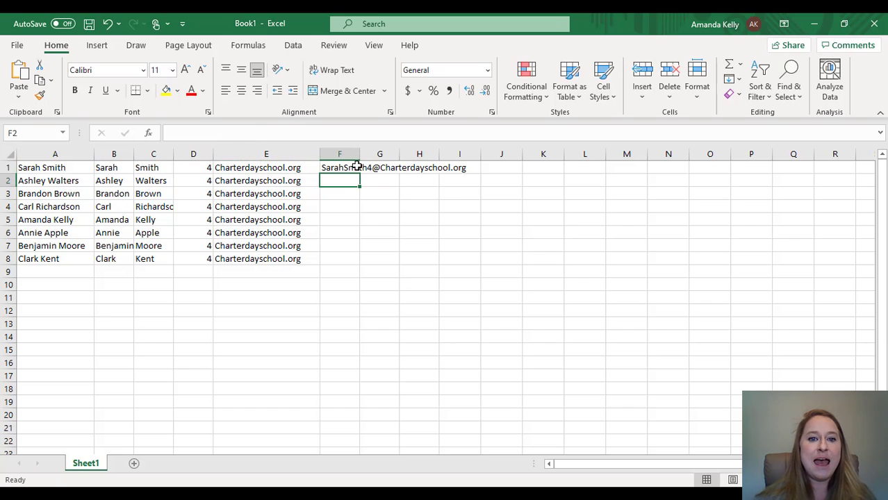
drag(359, 153, 474, 152)
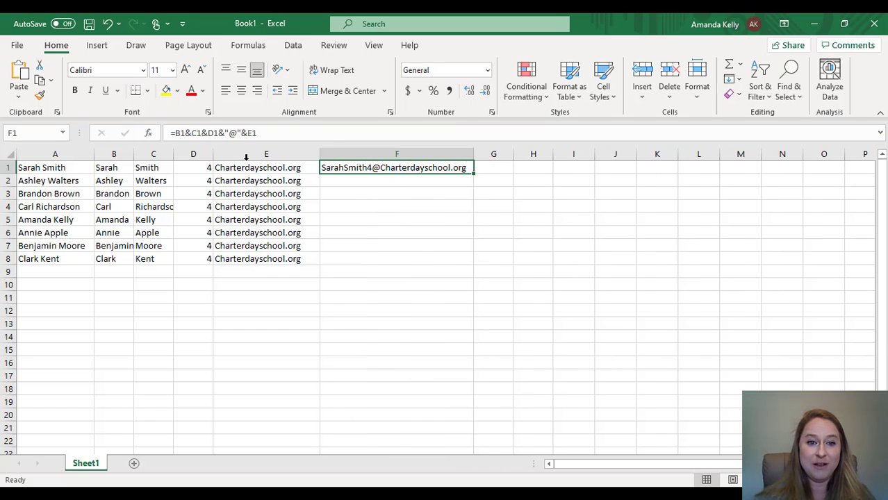
double_click(474, 174)
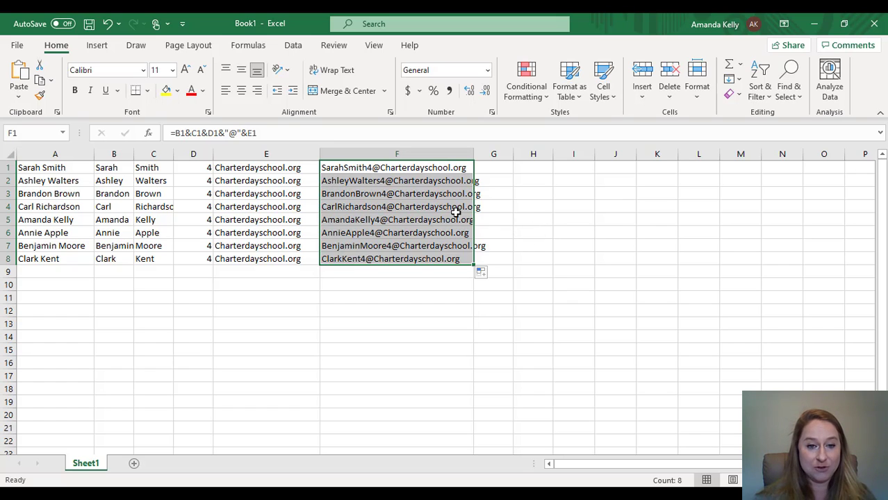
click(559, 207)
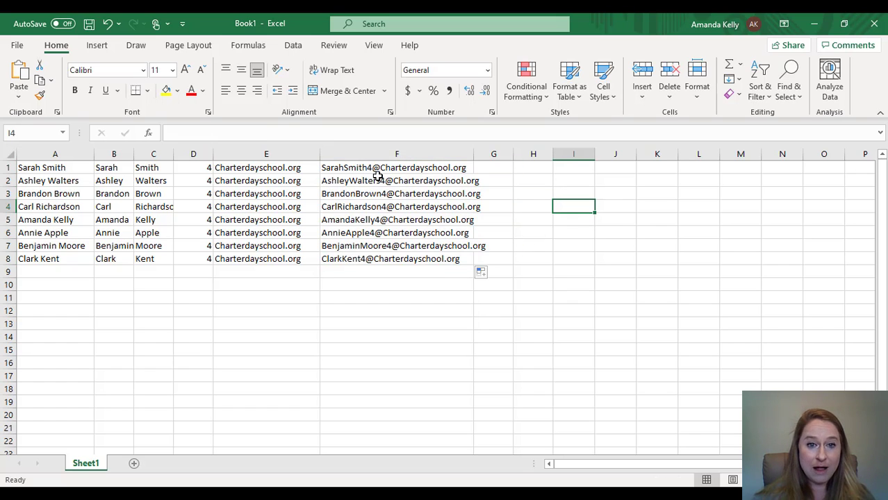
drag(377, 168, 381, 258)
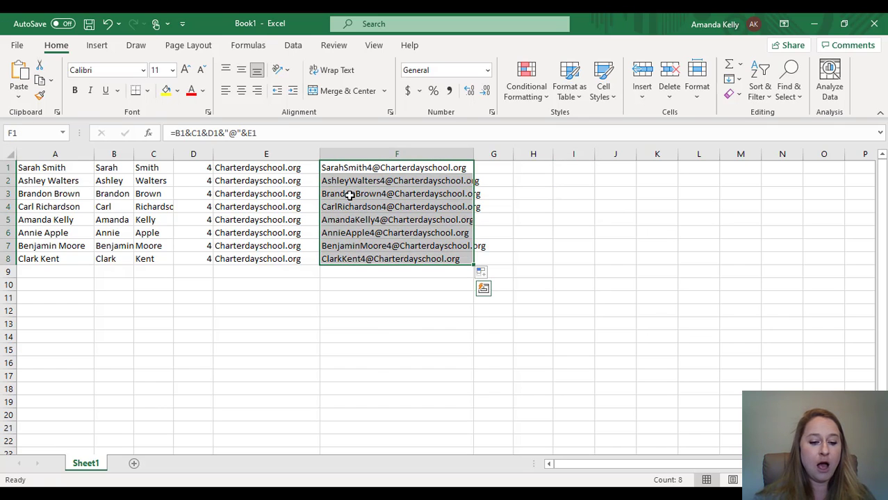
key(ctrl+c)
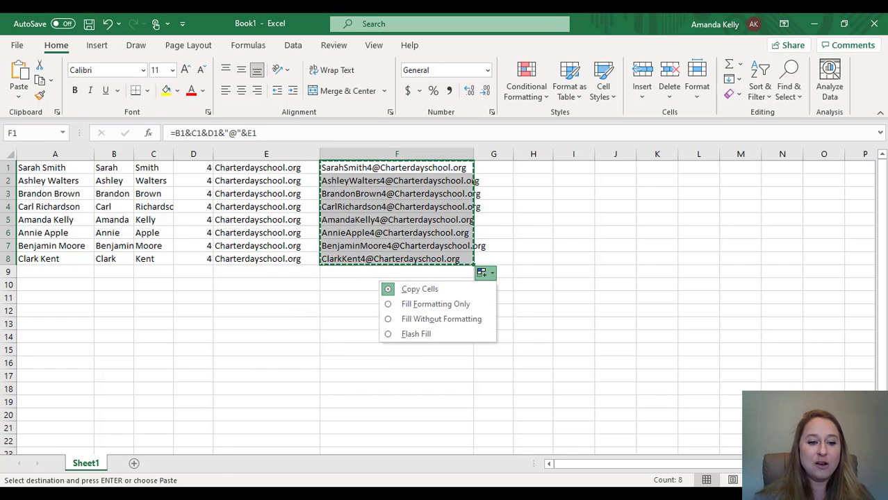
- Paste the eight copied email addresses into Google Classroom's invite form and invite them to DEMO
mouse_move(142, 495)
click(142, 448)
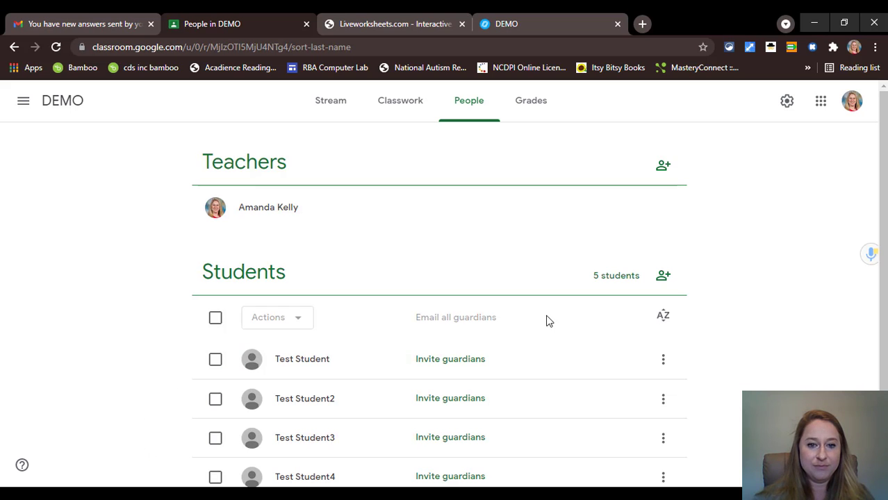
click(664, 276)
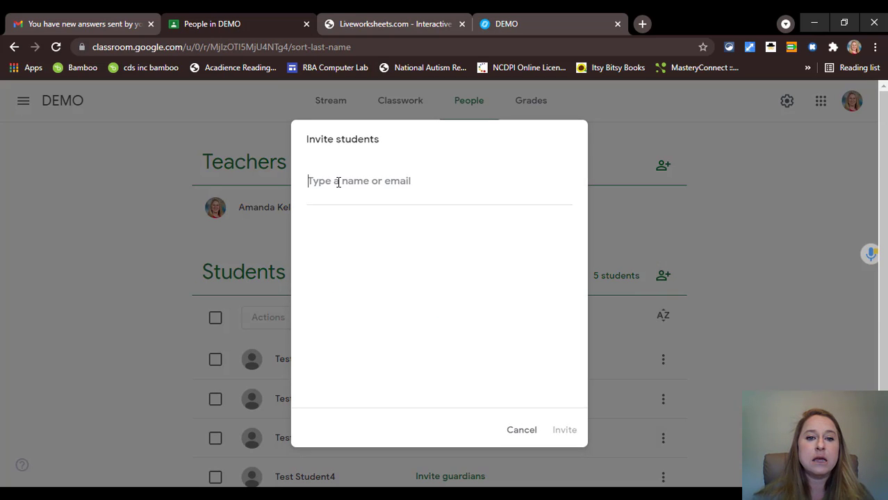
key(ctrl+v)
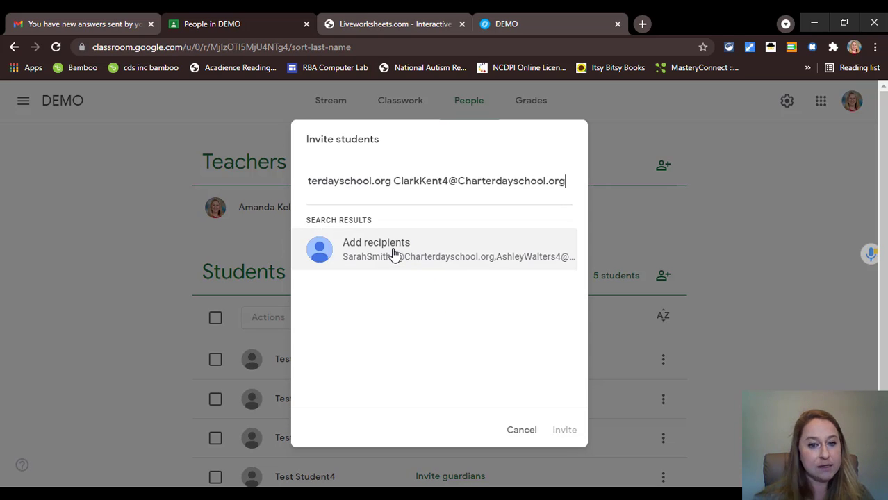
click(393, 255)
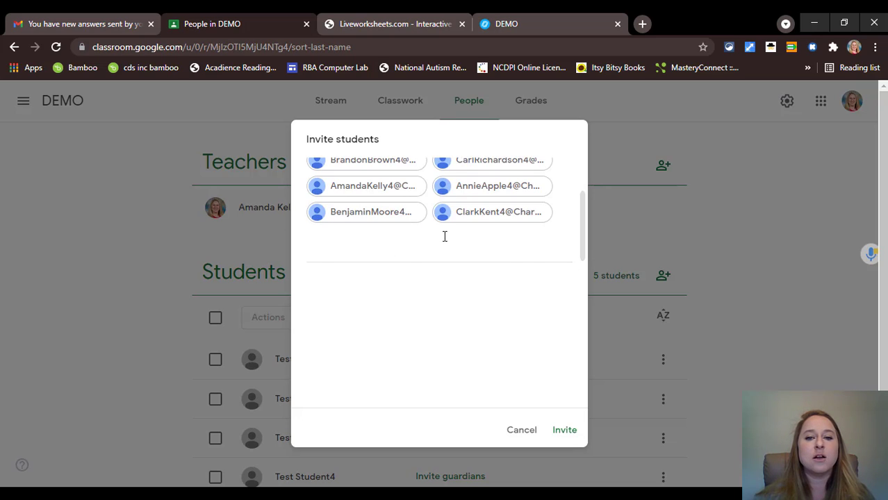
scroll(444, 236, up, 1)
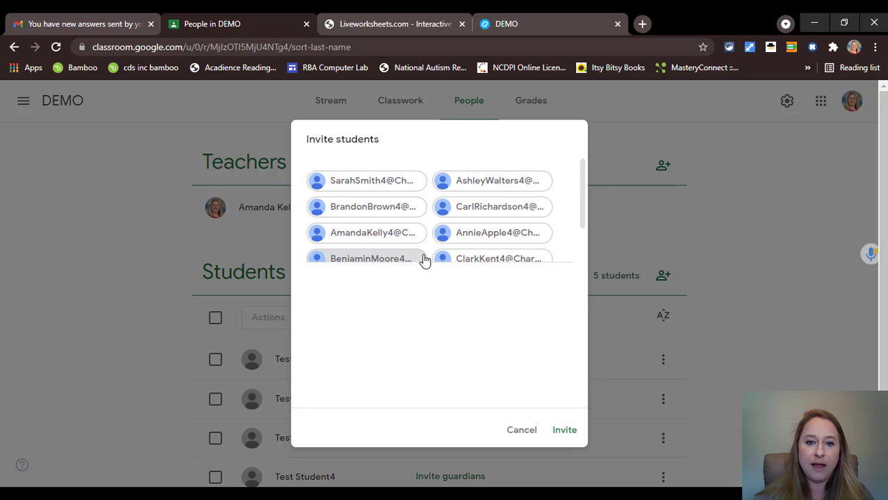
scroll(493, 229, down, 2)
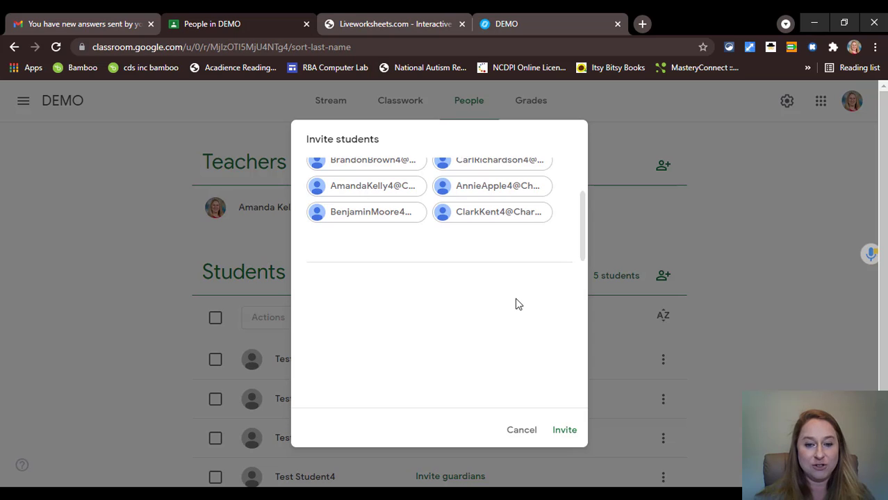
click(568, 431)
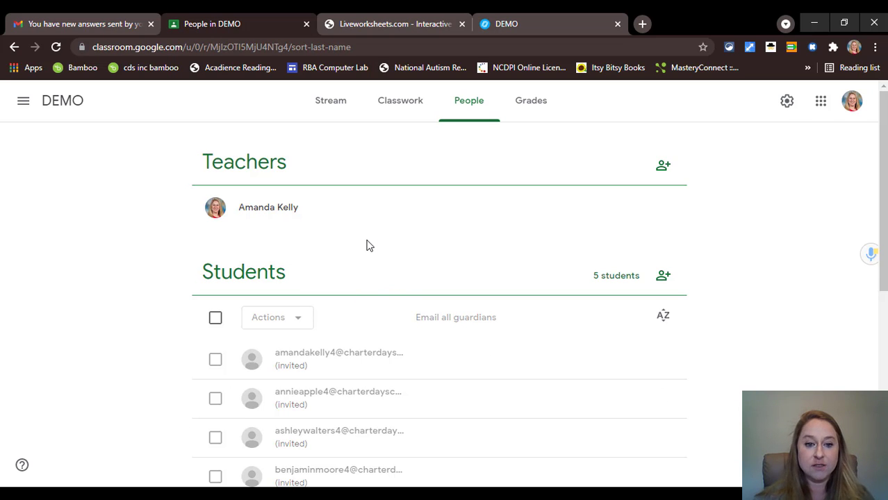
- Scroll through the DEMO class roster to review the invited students and Test Student accounts
scroll(376, 240, down, 5)
scroll(375, 240, down, 1)
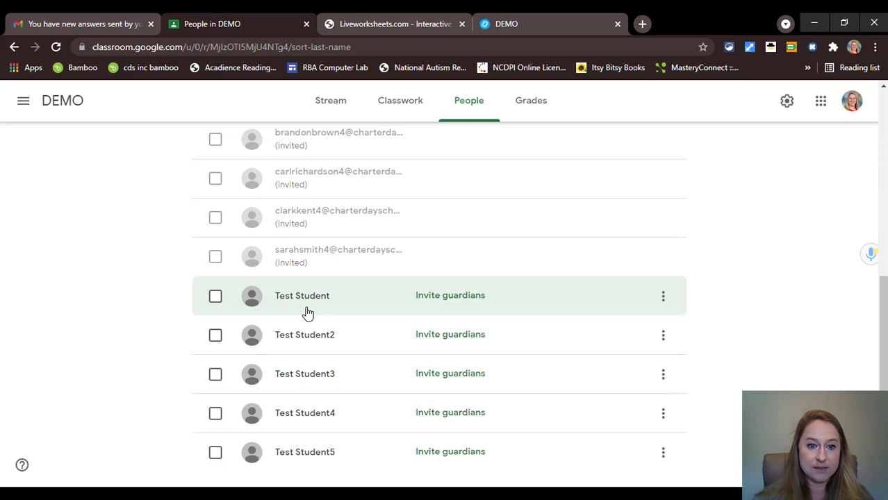
scroll(308, 314, up, 3)
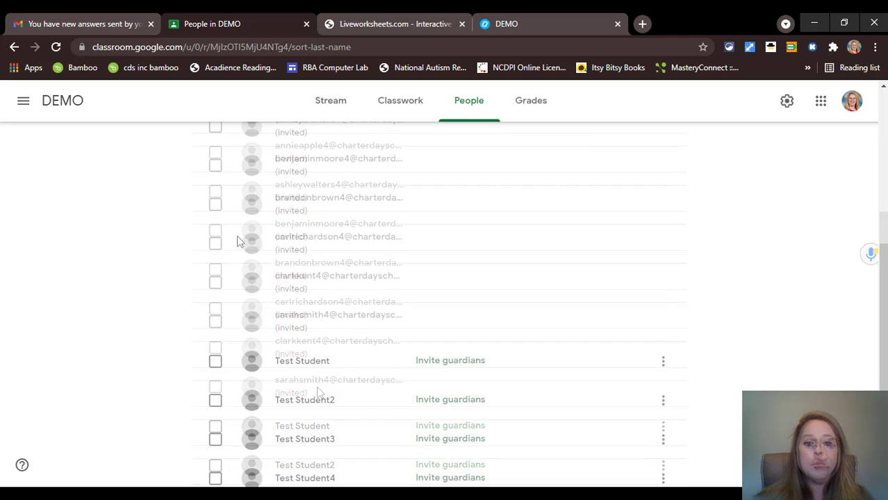
scroll(278, 285, down, 2)
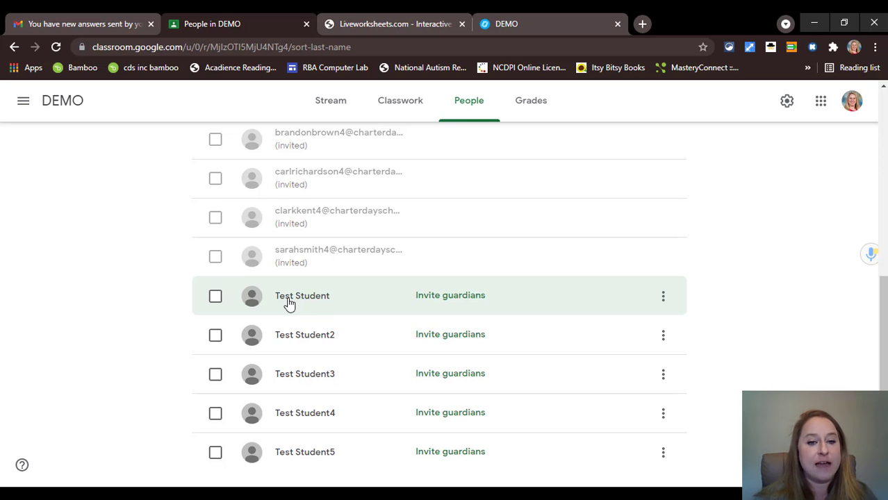
scroll(388, 291, up, 5)
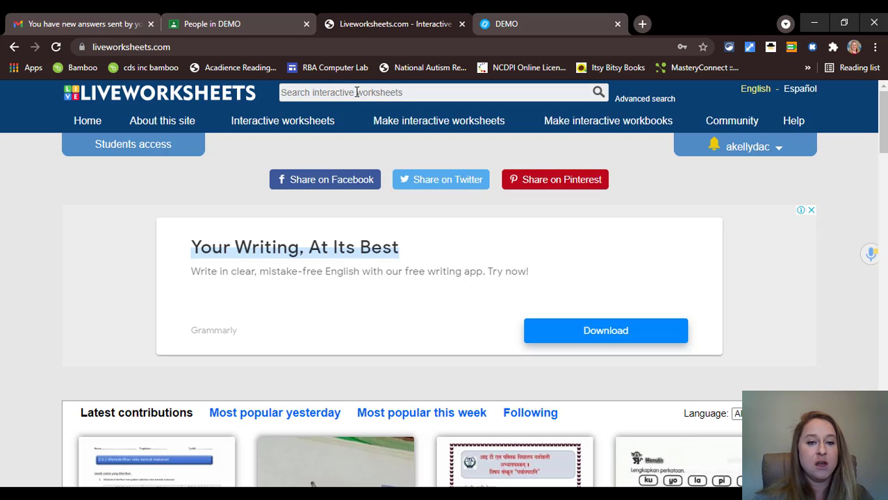
- Search Liveworksheets for 'time' and scroll through the worksheet results
click(356, 93)
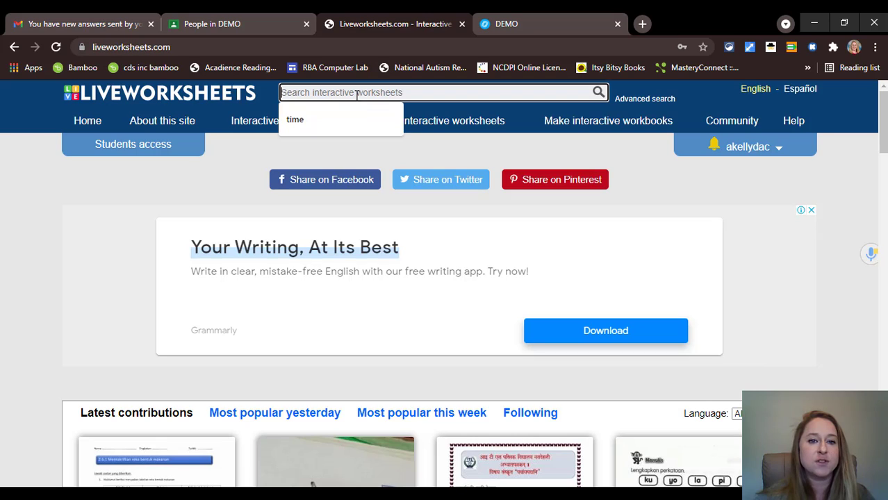
text(time)
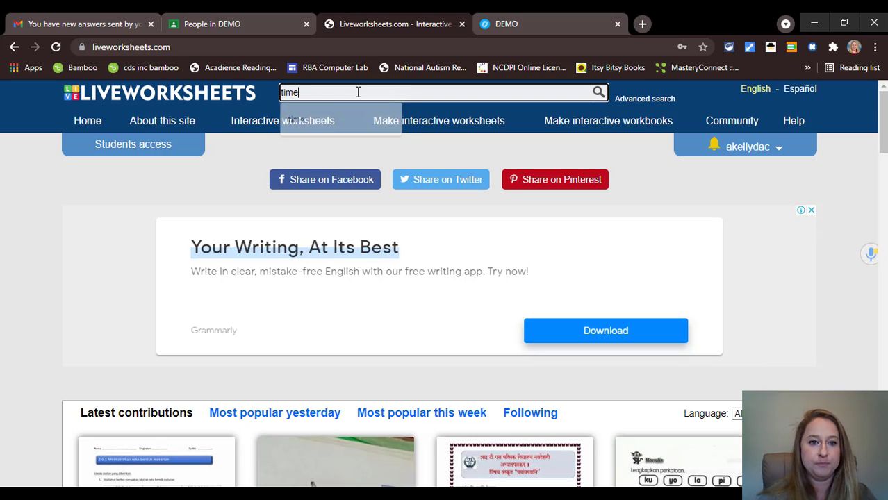
key(Return)
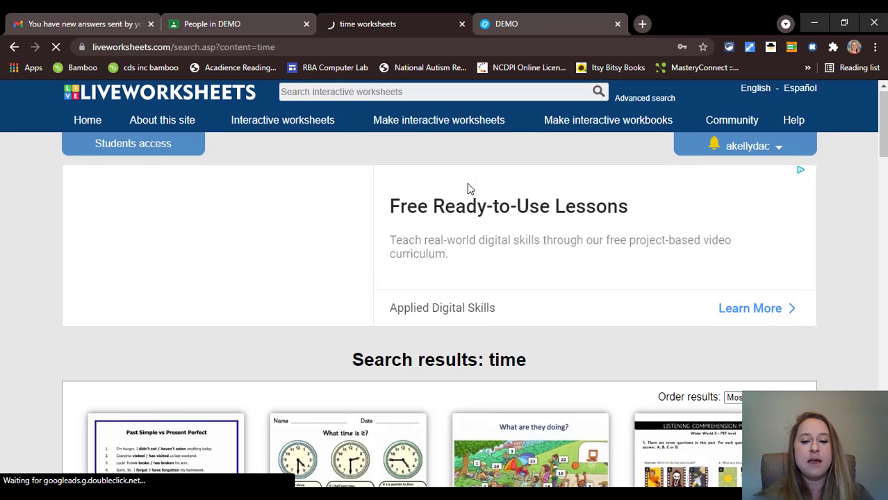
scroll(470, 184, down, 5)
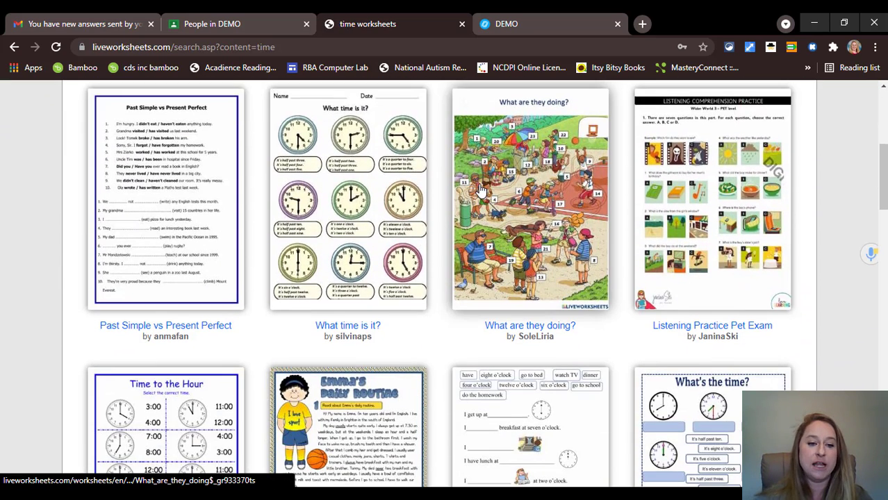
scroll(464, 200, down, 5)
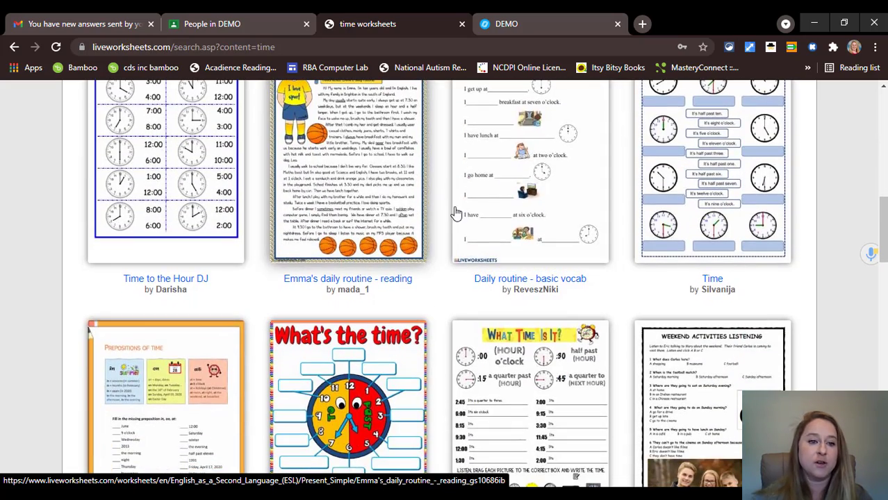
scroll(552, 200, down, 4)
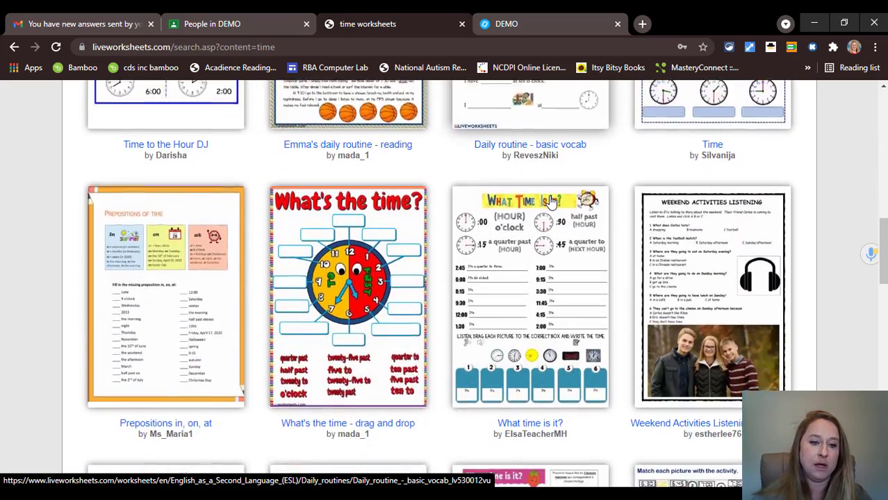
scroll(536, 209, down, 3)
scroll(535, 208, down, 5)
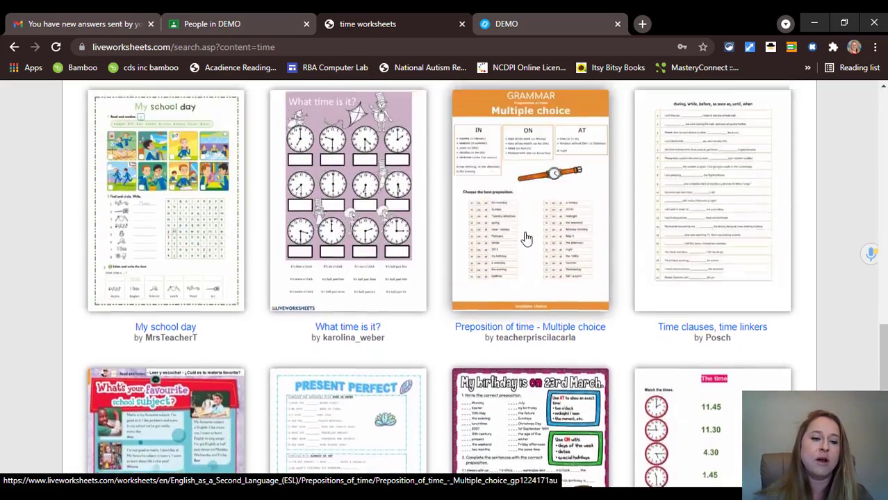
scroll(527, 230, up, 7)
scroll(504, 232, up, 10)
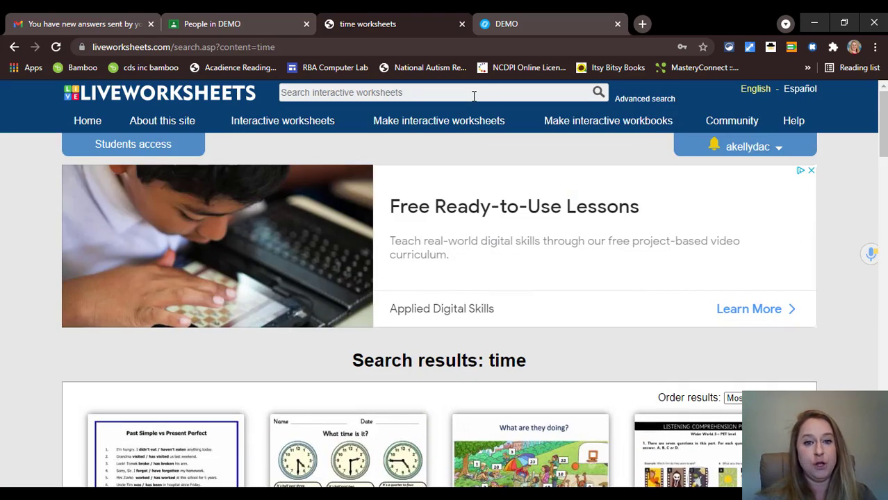
- Search for 'Nouns' worksheets and browse the results
click(473, 93)
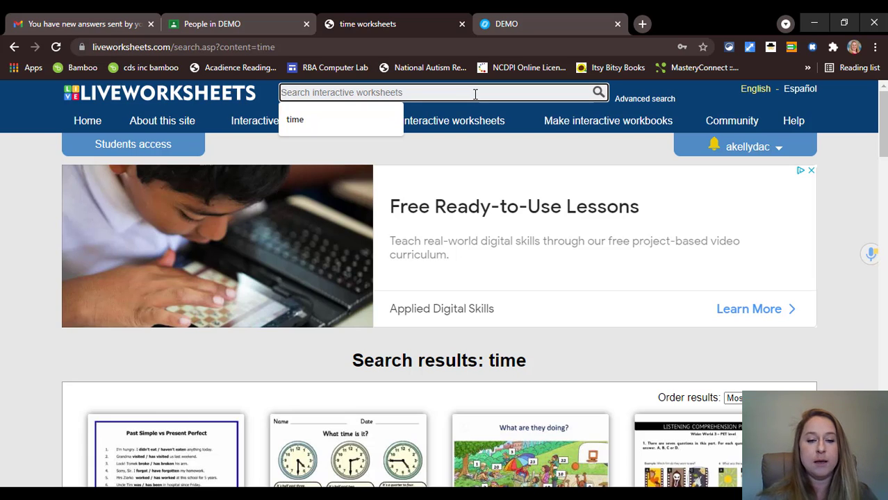
text(Nouns)
key(Return)
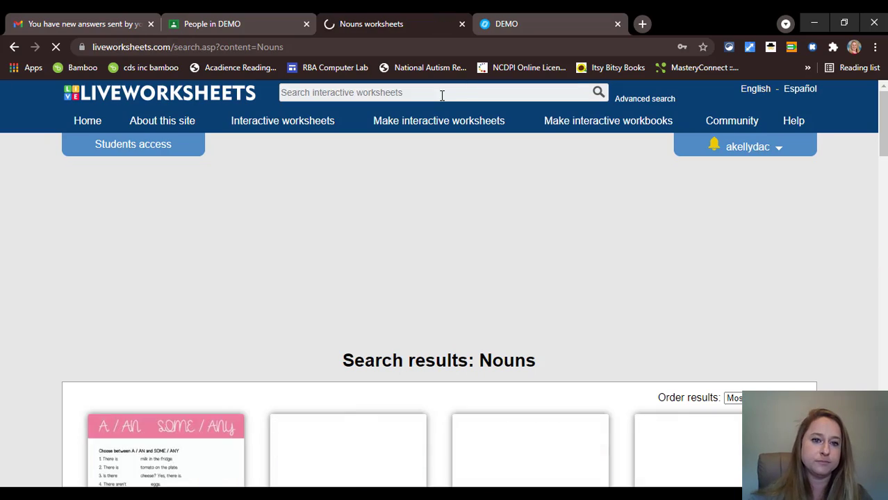
scroll(505, 173, down, 2)
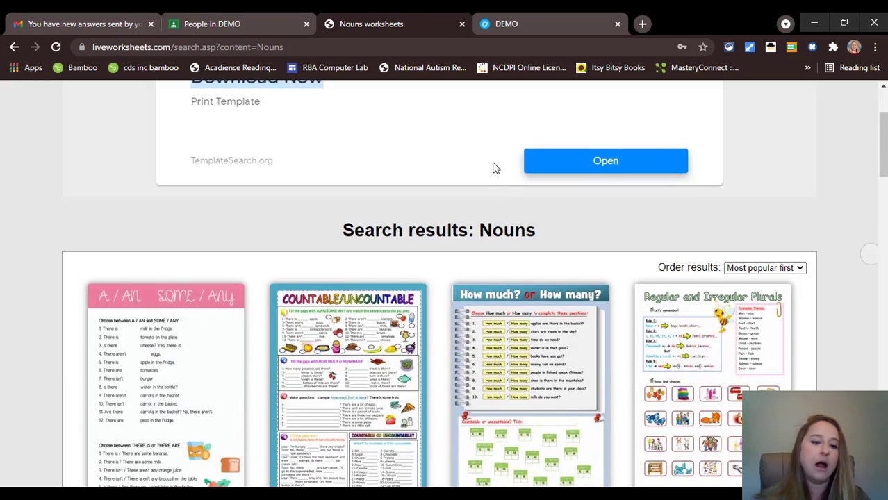
scroll(495, 171, down, 6)
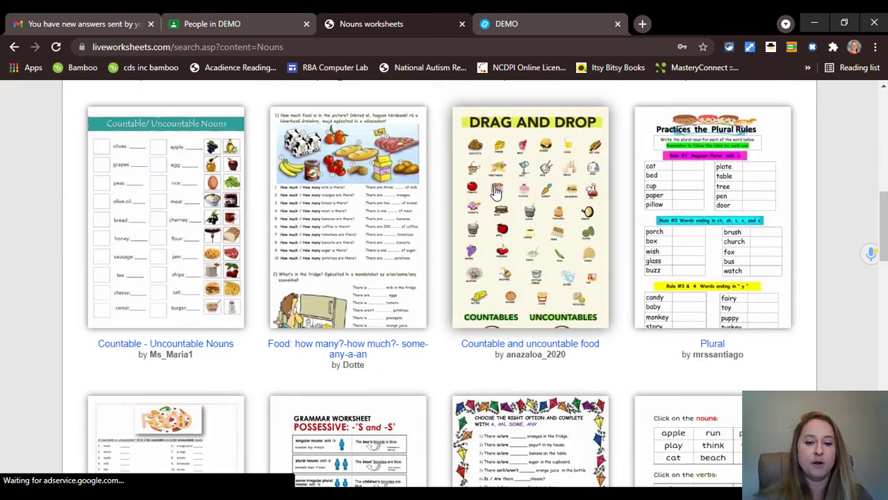
scroll(486, 181, up, 8)
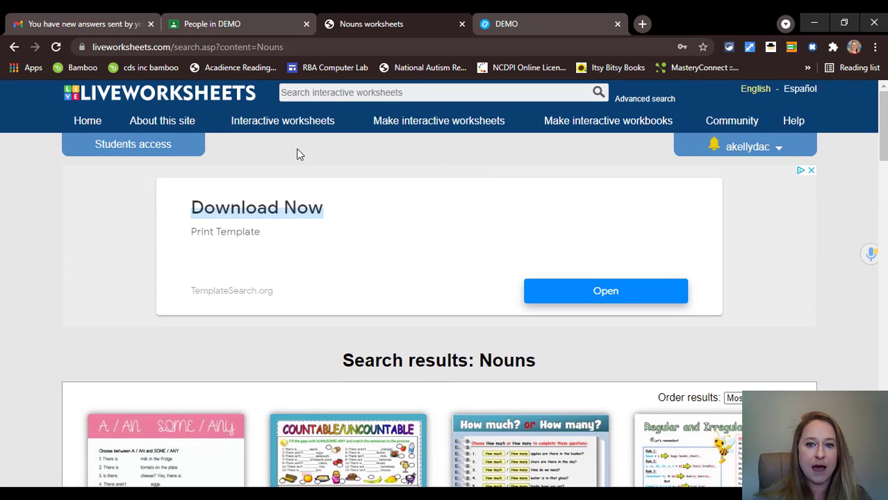
- Open Interactive worksheets and scroll through the English subject categories and popular worksheets
click(304, 123)
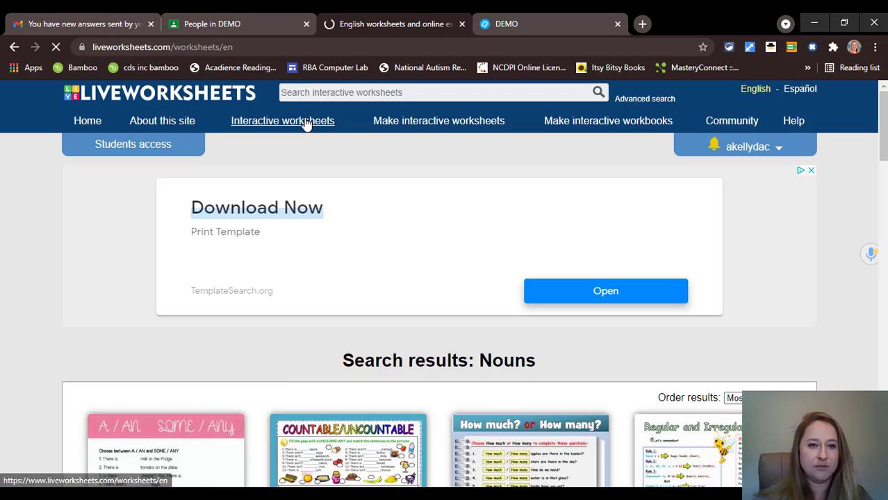
scroll(182, 127, down, 5)
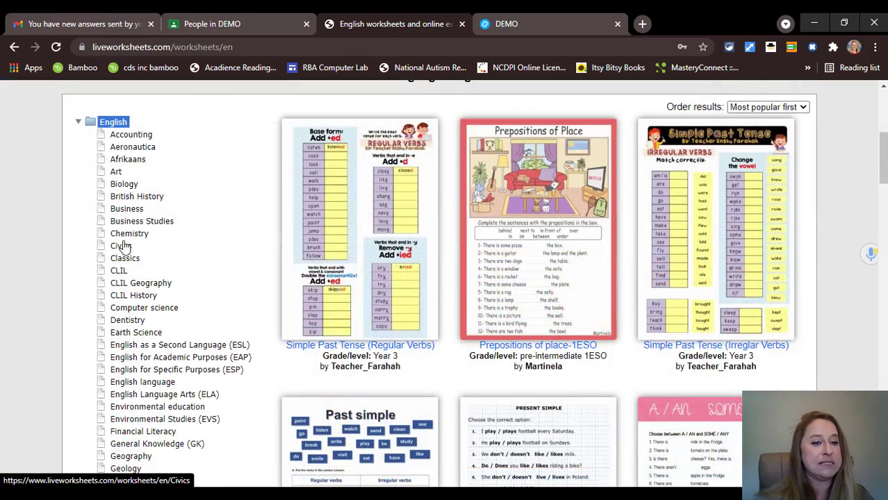
scroll(132, 243, down, 5)
scroll(121, 252, down, 3)
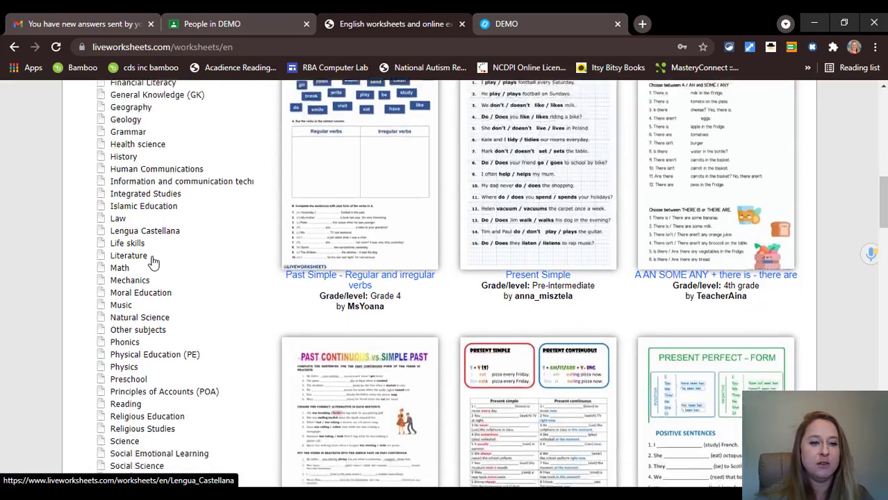
scroll(154, 258, up, 7)
scroll(427, 147, up, 10)
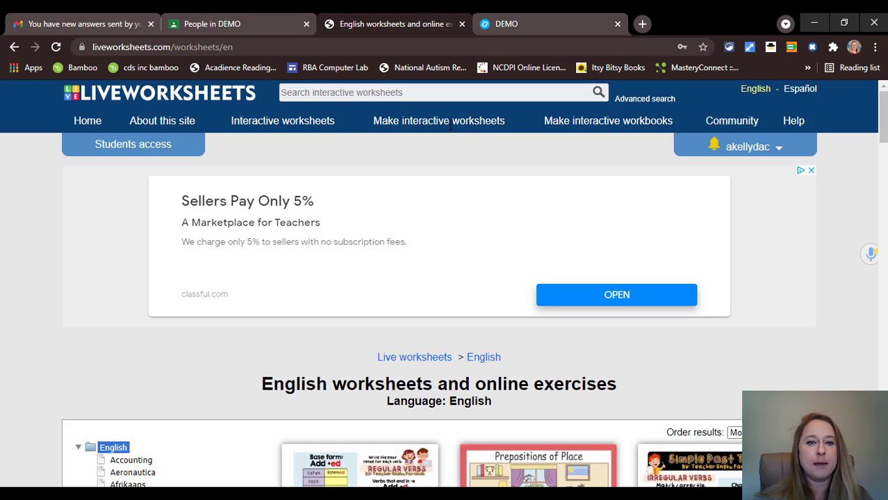
- Upload Daily Tune Up.pdf into the Liveworksheets worksheet maker through Get started
mouse_move(452, 126)
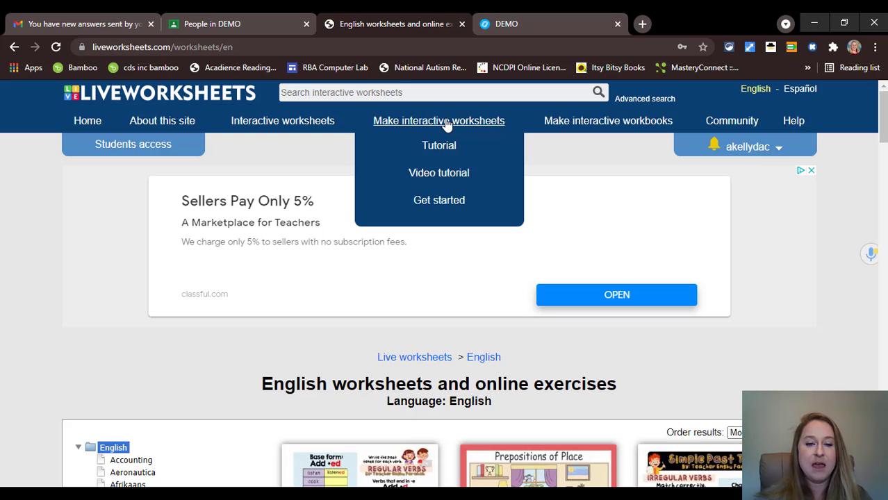
click(438, 202)
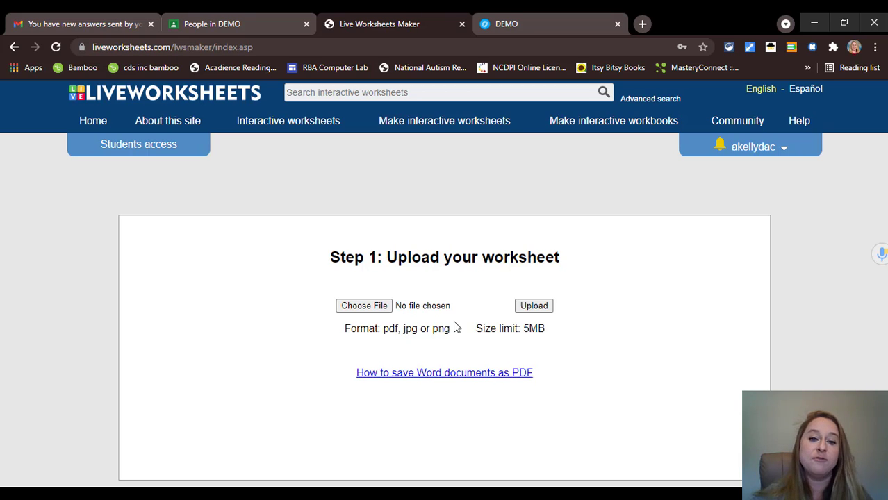
click(379, 307)
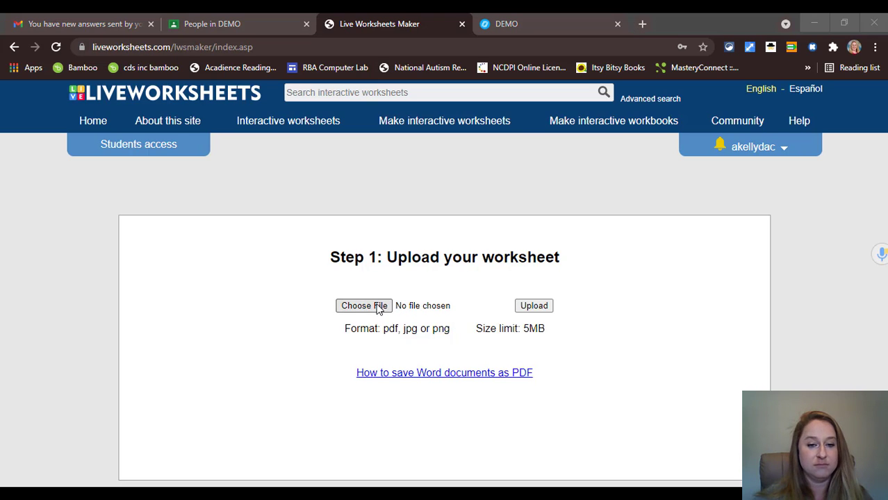
click(341, 188)
click(521, 362)
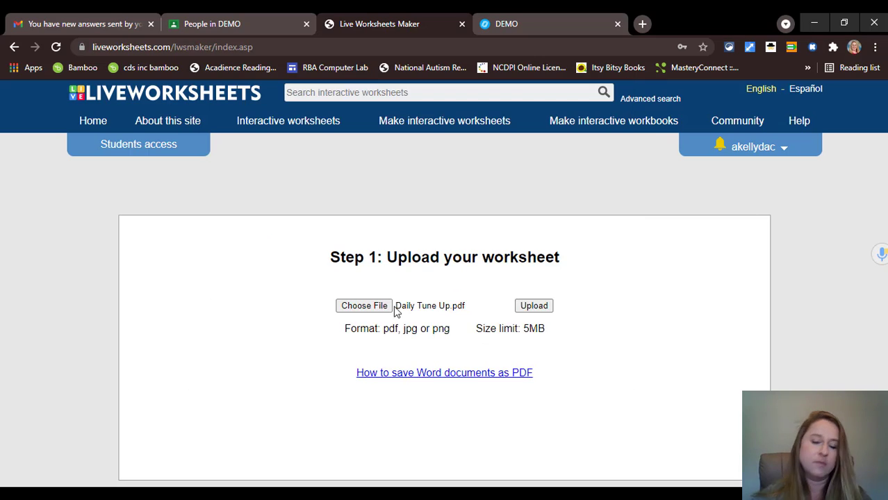
click(533, 307)
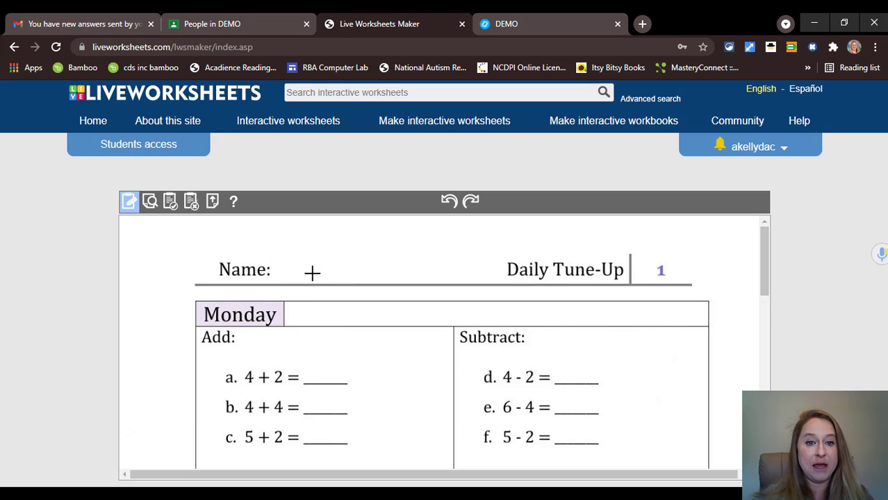
scroll(311, 321, down, 1)
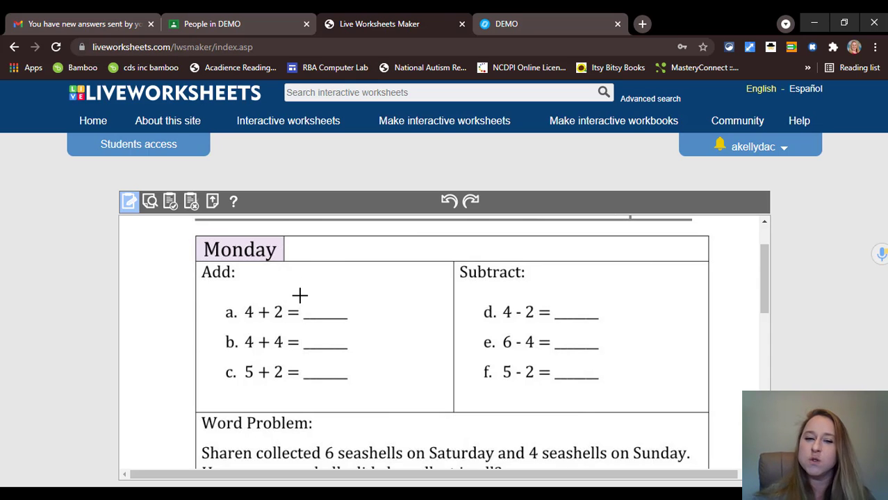
drag(300, 293, 351, 319)
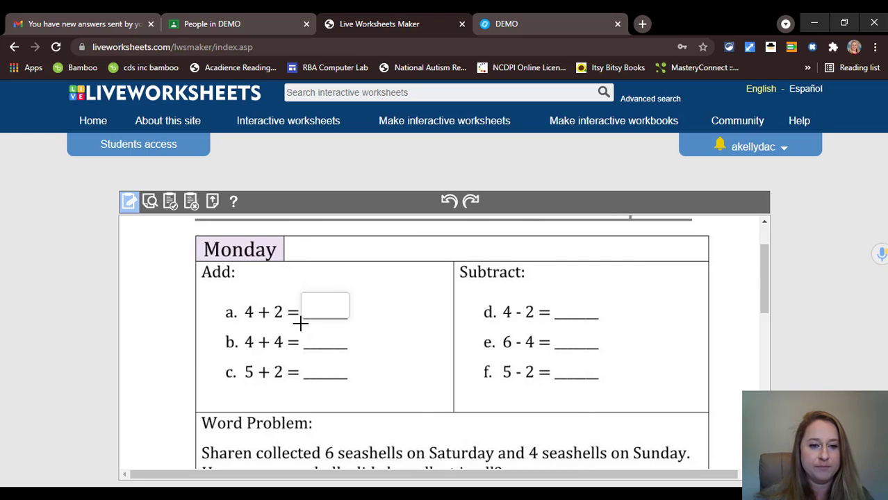
drag(300, 323, 350, 380)
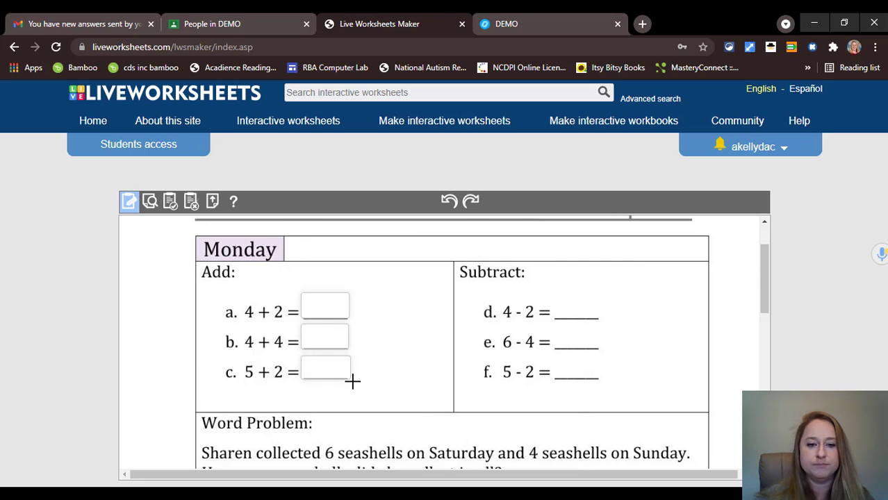
drag(553, 296, 600, 379)
scroll(327, 311, down, 4)
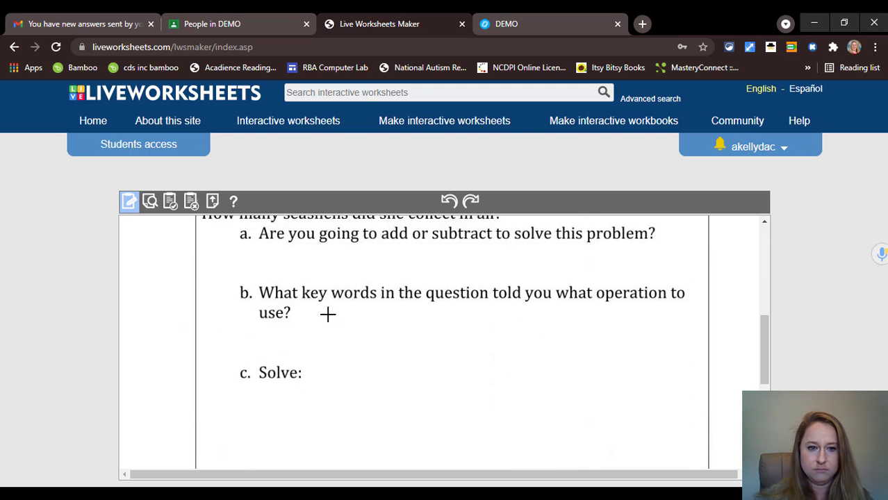
scroll(271, 381, up, 2)
drag(270, 381, 497, 403)
scroll(254, 389, down, 1)
drag(255, 389, 460, 422)
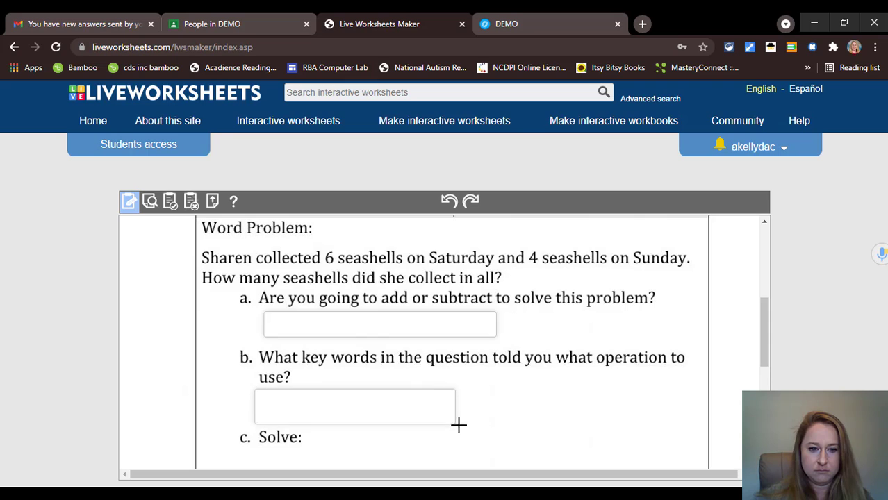
scroll(247, 262, down, 3)
mouse_move(246, 262)
mouse_down()
mouse_move(619, 374)
mouse_move(652, 375)
mouse_up()
scroll(369, 375, down, 2)
mouse_move(220, 297)
mouse_down()
mouse_move(581, 376)
mouse_move(660, 366)
mouse_up()
scroll(653, 354, up, 10)
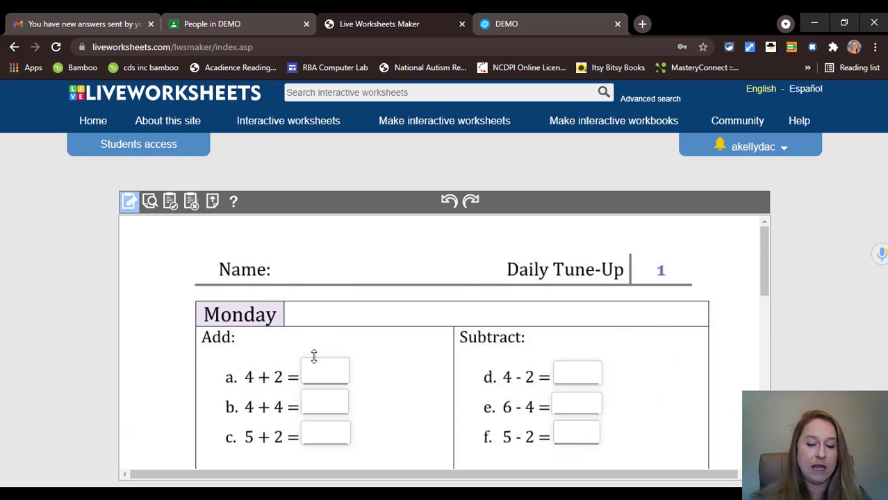
scroll(312, 368, down, 1)
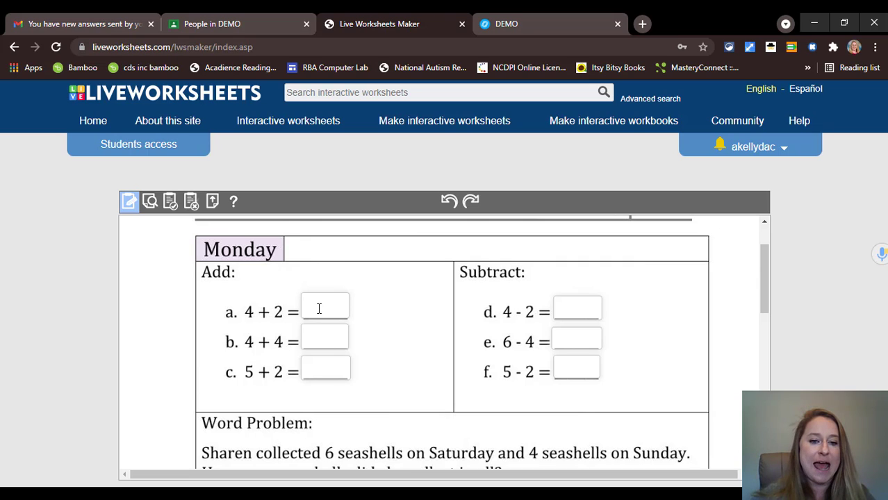
- Enter the addition answers 6, 8 and 7 into their answer boxes
click(314, 307)
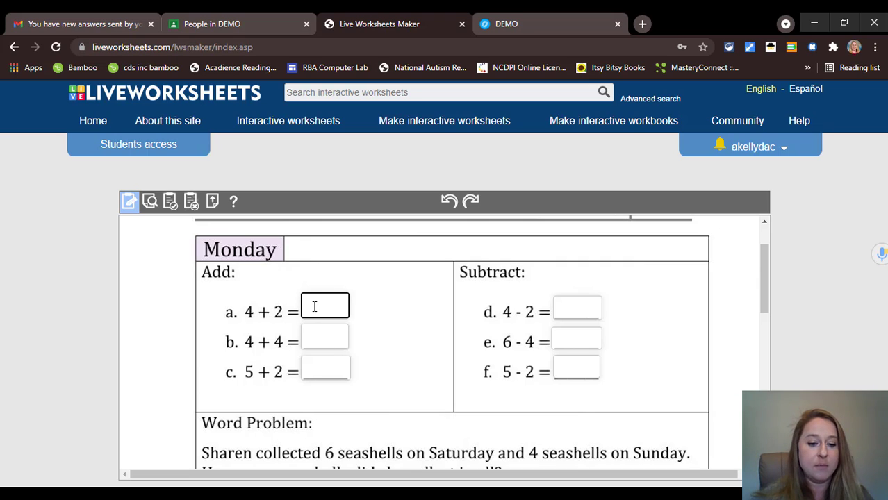
text(6)
click(316, 334)
text(8)
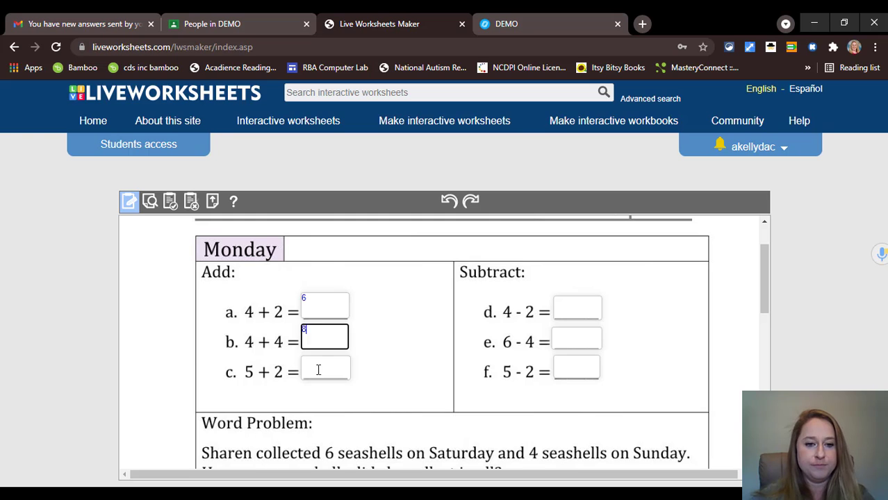
click(318, 370)
text(7)
- Enter 2 in box c and move through the subtraction answer boxes
click(579, 313)
text(2)
click(582, 340)
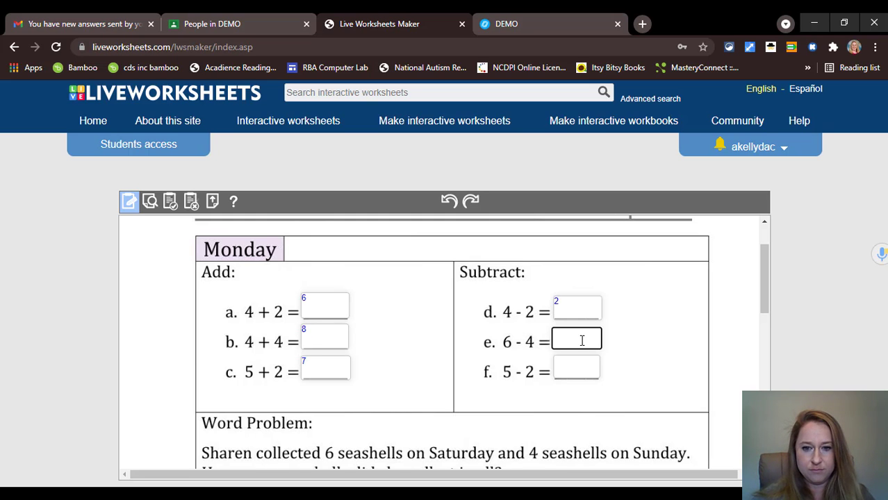
click(566, 370)
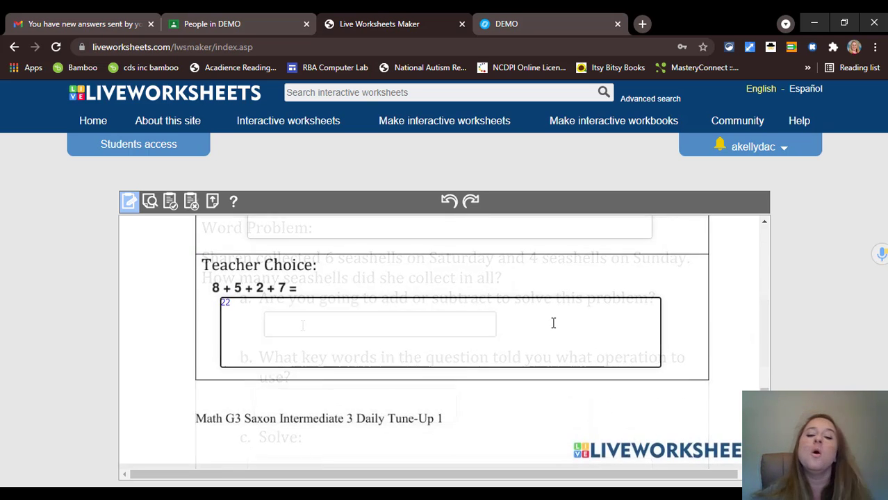
scroll(559, 332, up, 5)
scroll(559, 331, down, 5)
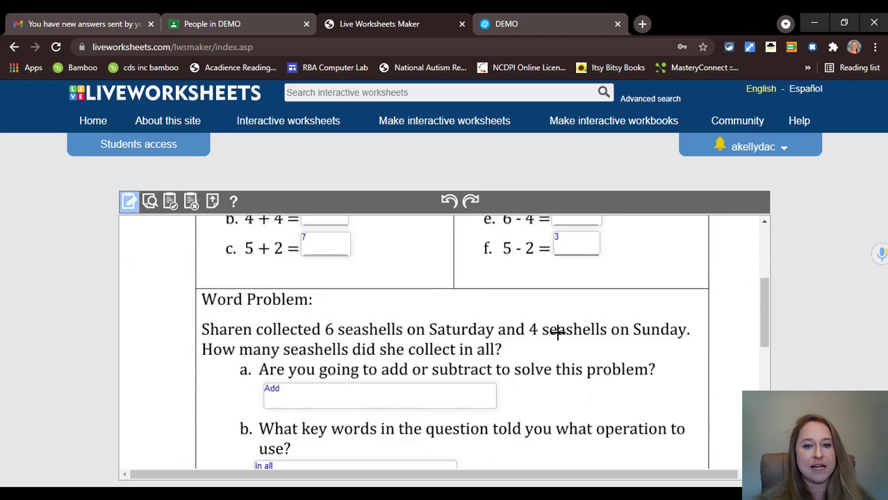
scroll(444, 304, down, 1)
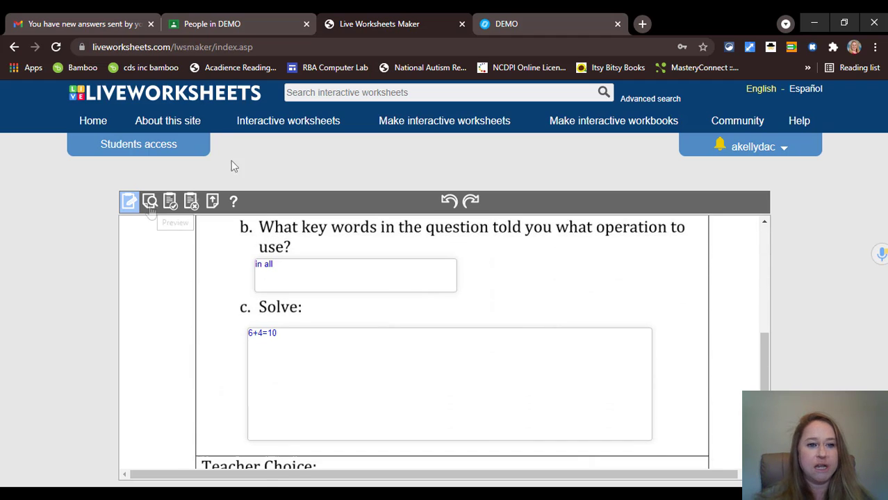
- Save the worksheet privately as 'Daily Tune up 1' and open its page
click(171, 206)
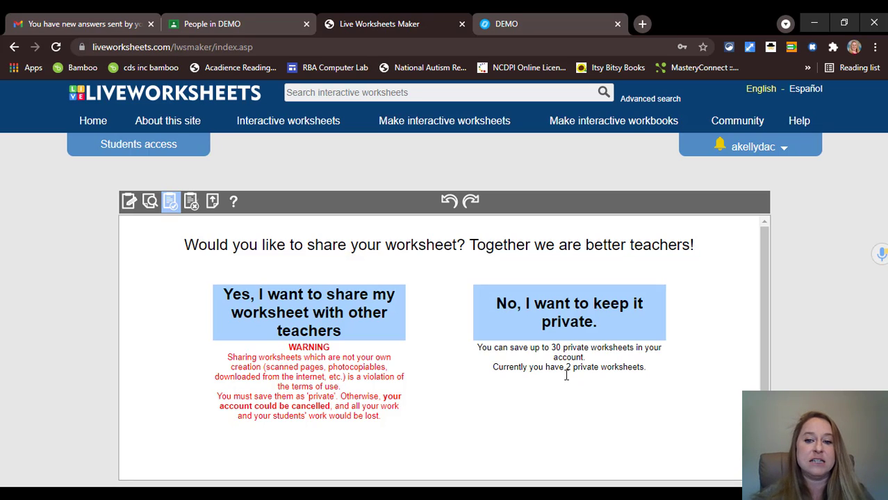
click(568, 321)
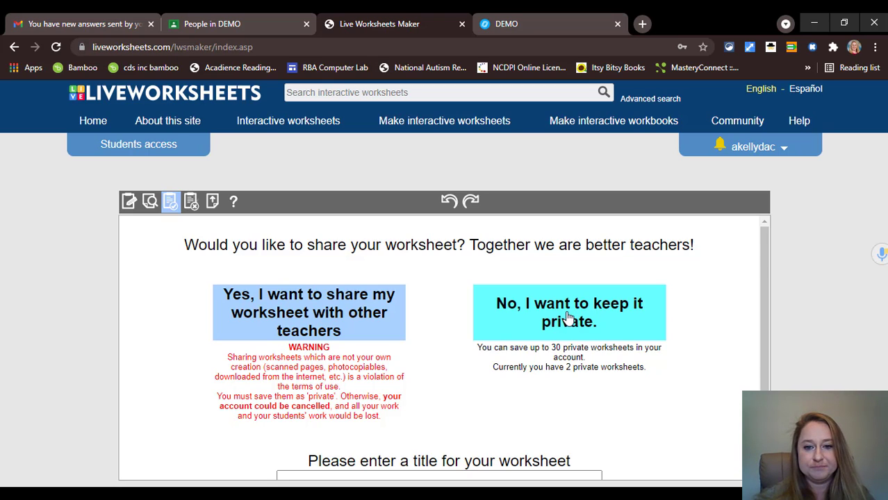
scroll(572, 313, down, 1)
click(431, 418)
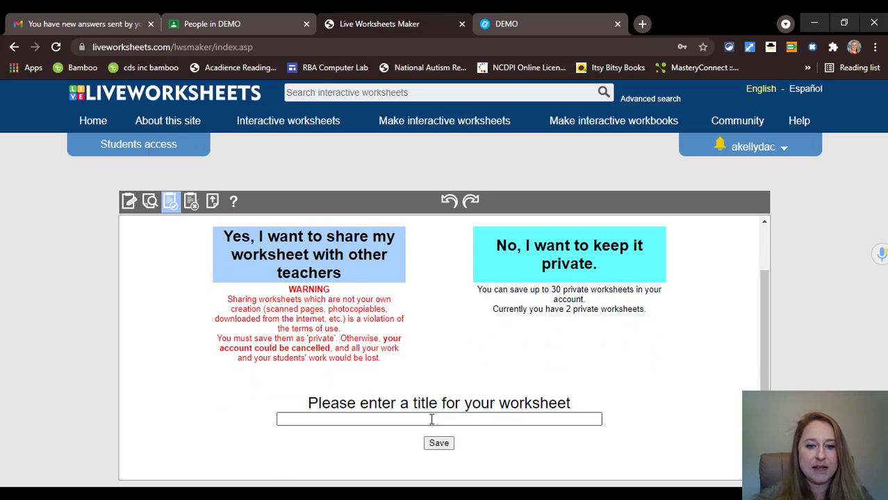
text(Daily Tune up 1)
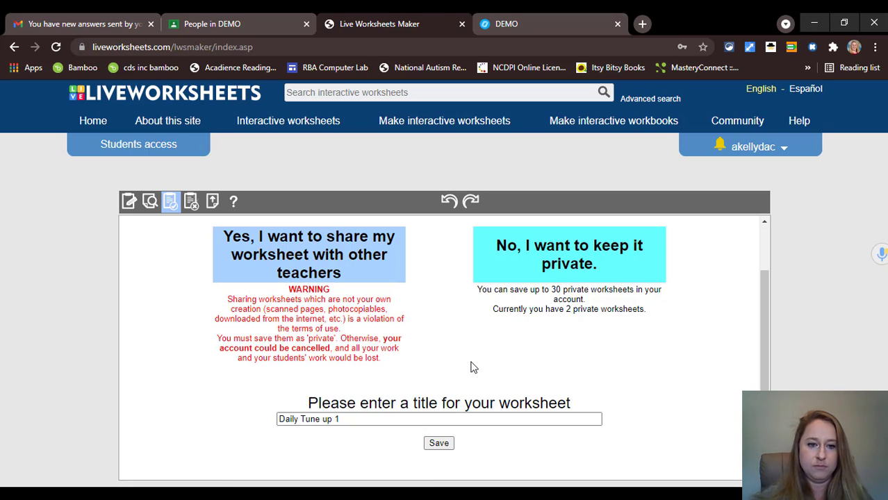
click(442, 446)
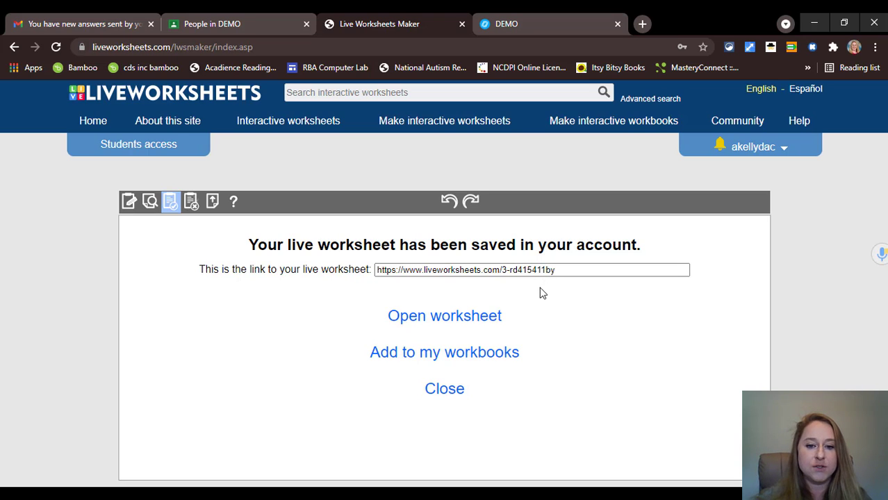
click(452, 316)
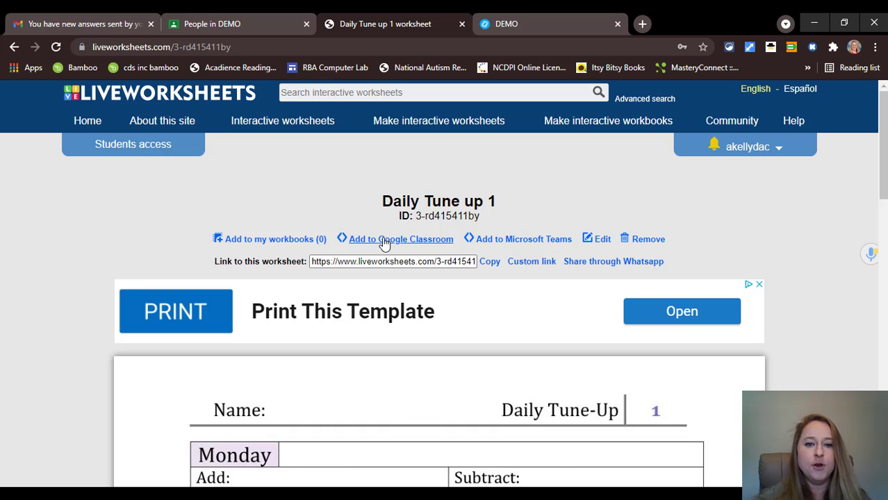
- Share the worksheet to Google Classroom as a new assignment for the DEMO class
click(383, 242)
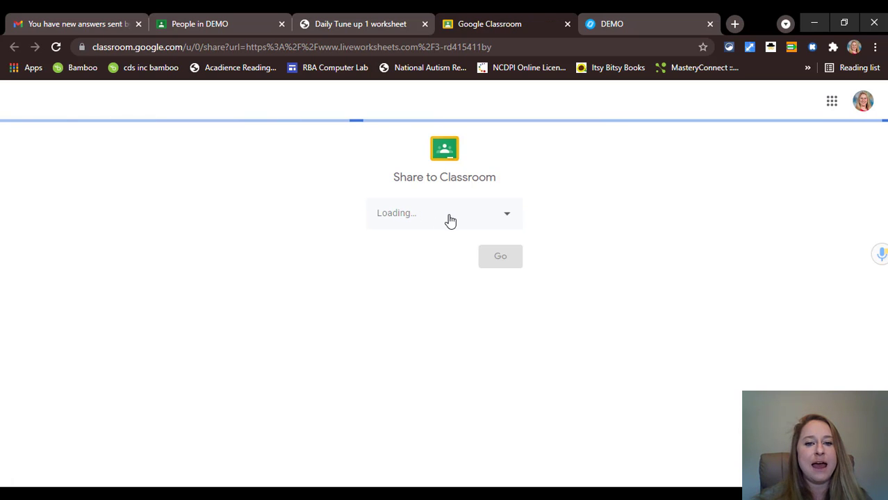
click(509, 223)
click(407, 224)
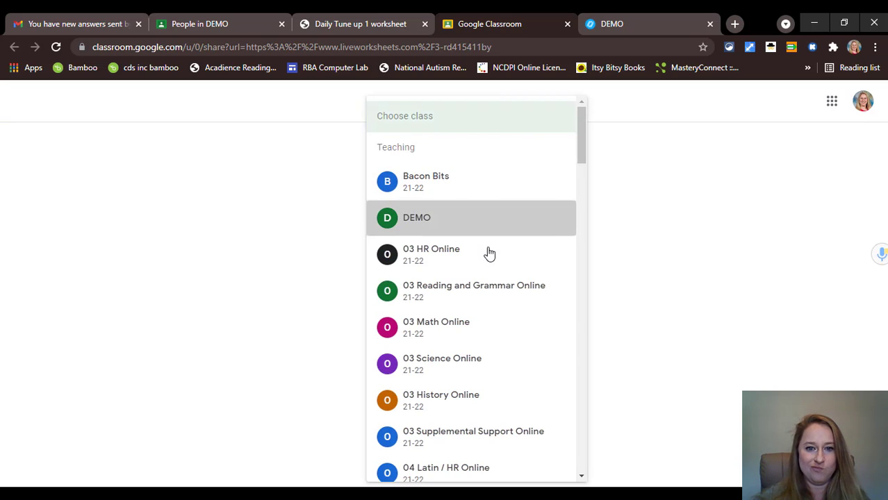
click(487, 278)
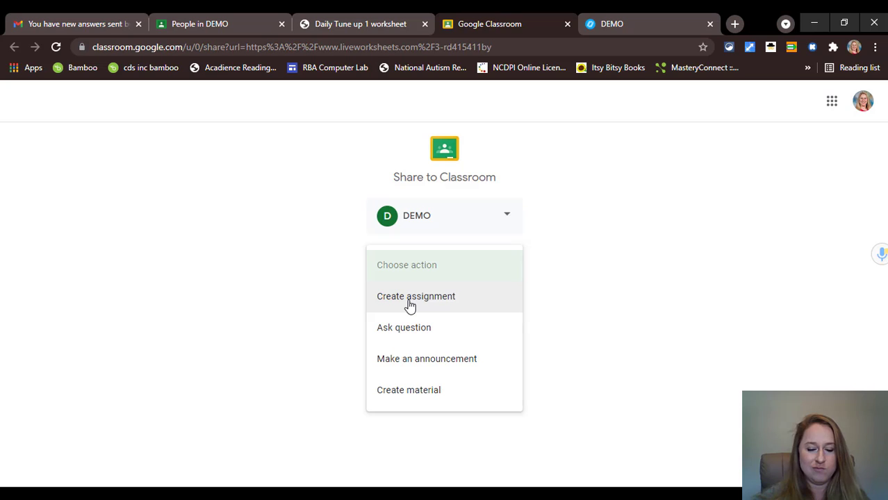
click(410, 297)
click(481, 310)
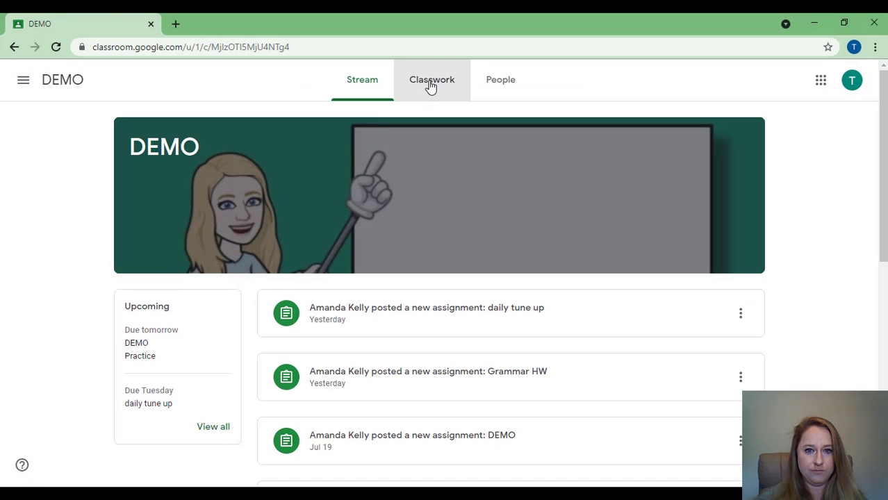
- Open the Daily Tune up 1 attachment from the daily tune up assignment in Classwork
click(431, 86)
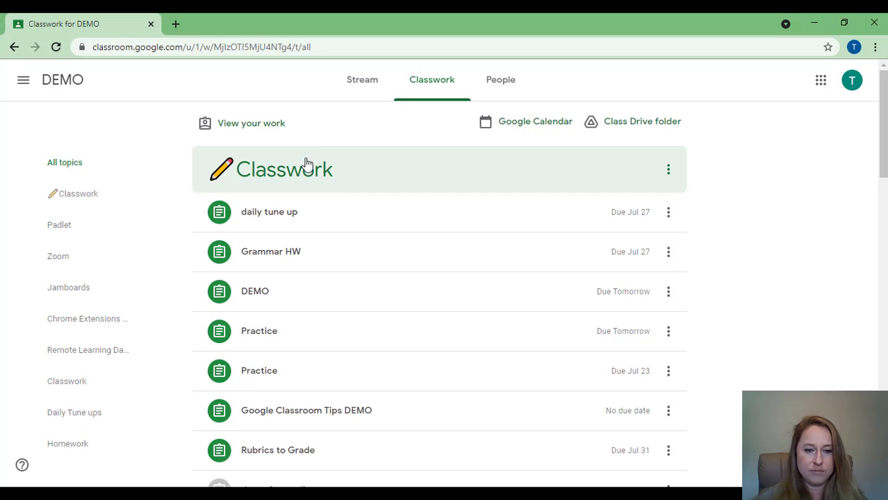
click(276, 215)
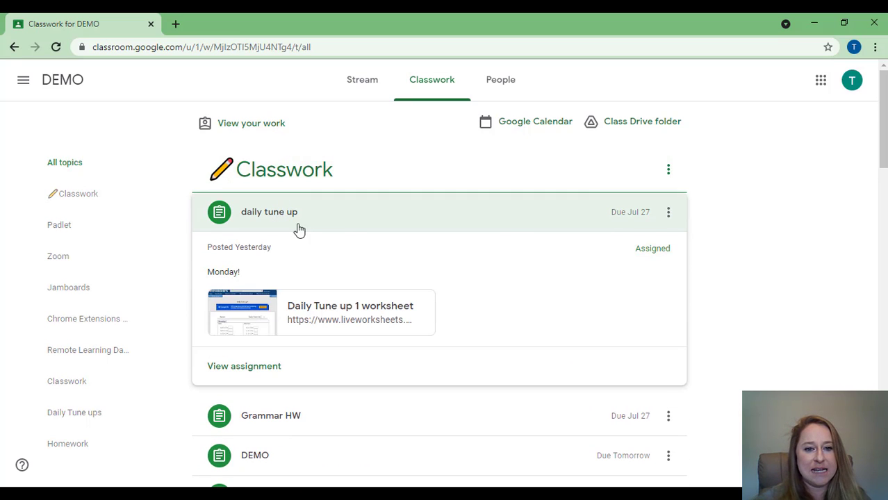
click(266, 309)
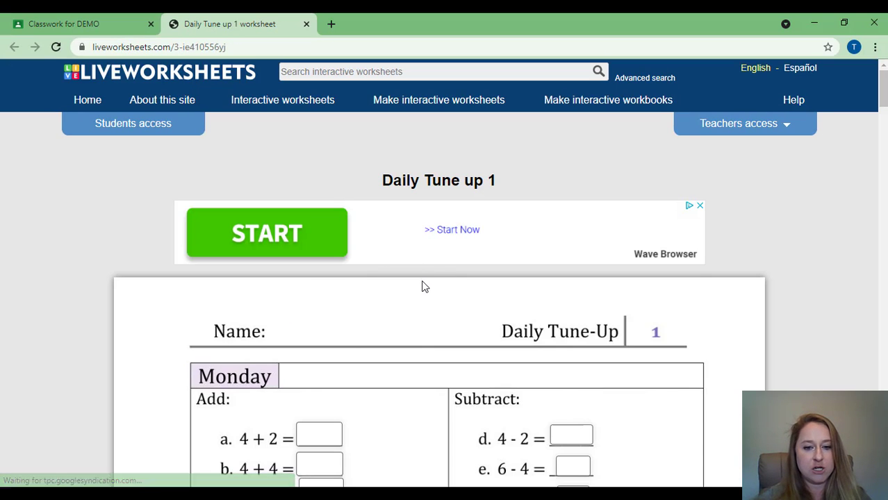
- As a student, answer 6 and 8 for the first addition problems
scroll(430, 290, down, 2)
click(311, 303)
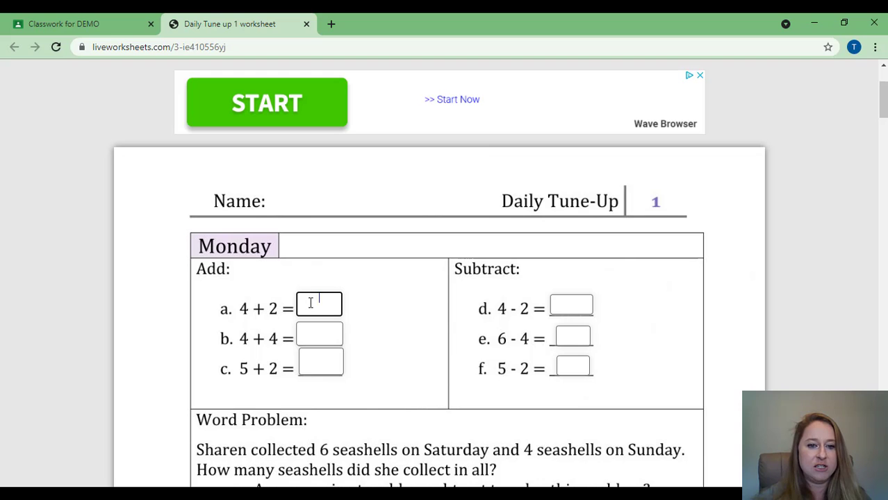
text(6)
click(312, 337)
text(8)
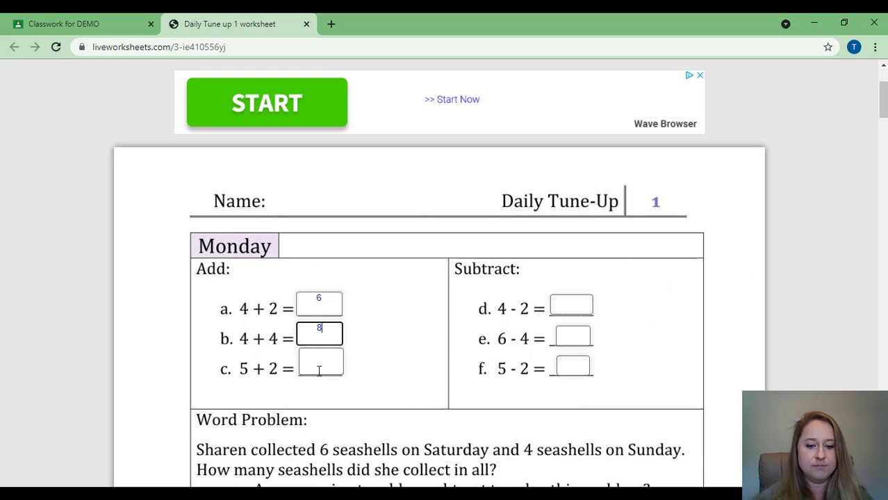
click(322, 367)
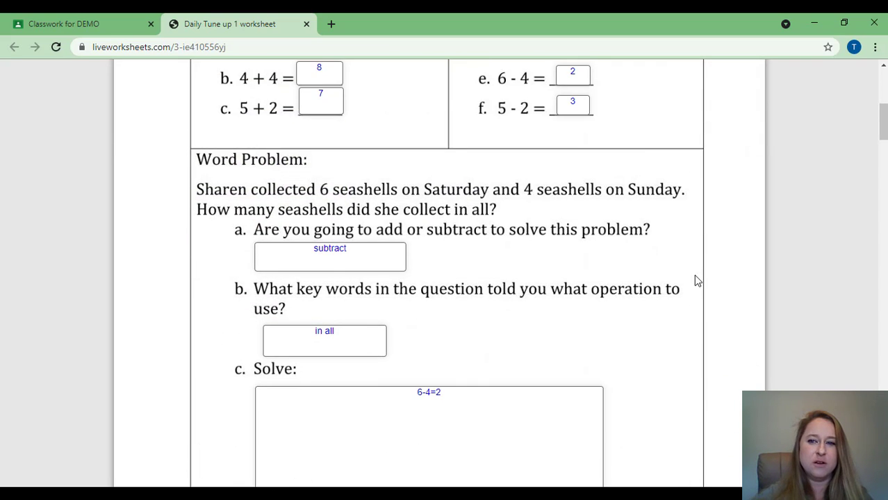
- Finish the worksheet and choose to email the answers to the teacher
drag(882, 122, 883, 473)
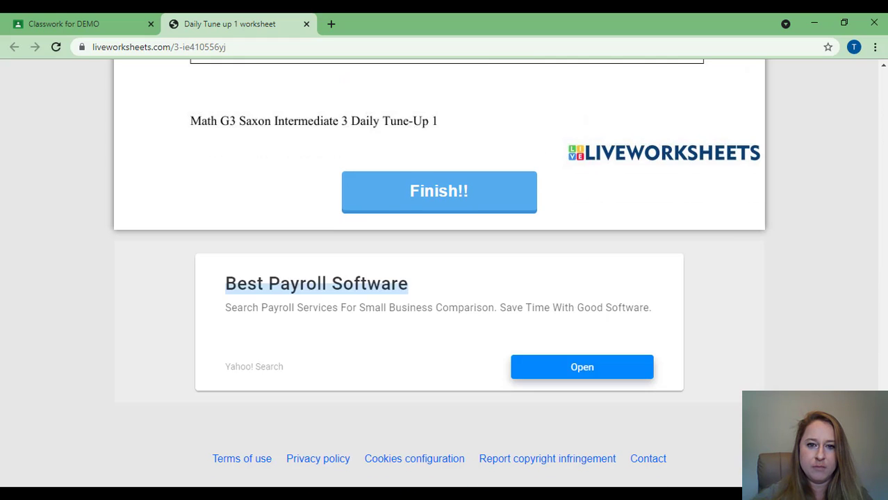
click(421, 195)
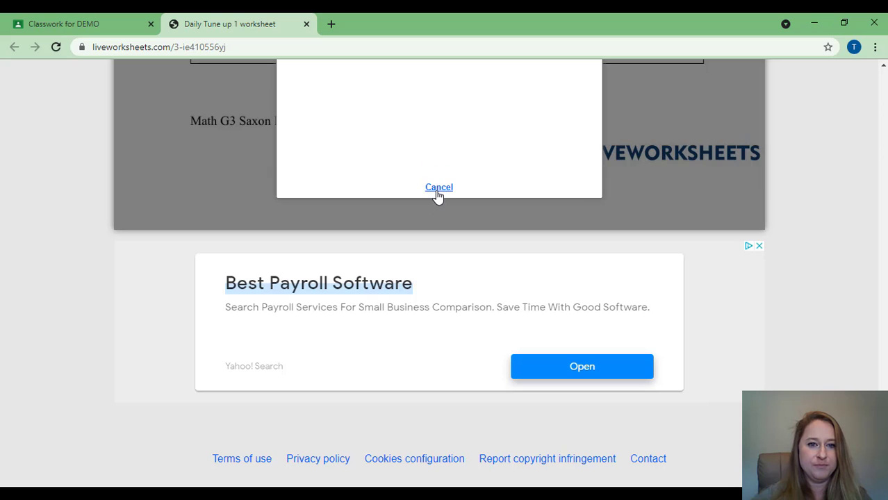
scroll(549, 139, up, 4)
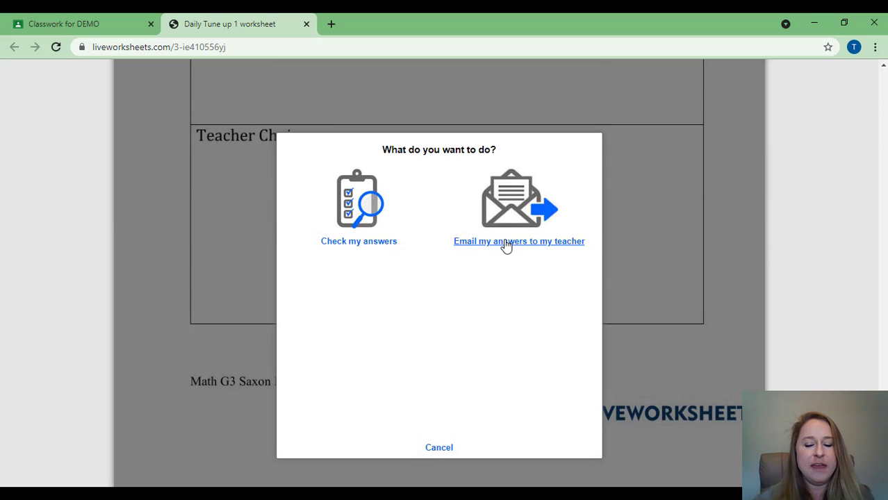
click(506, 243)
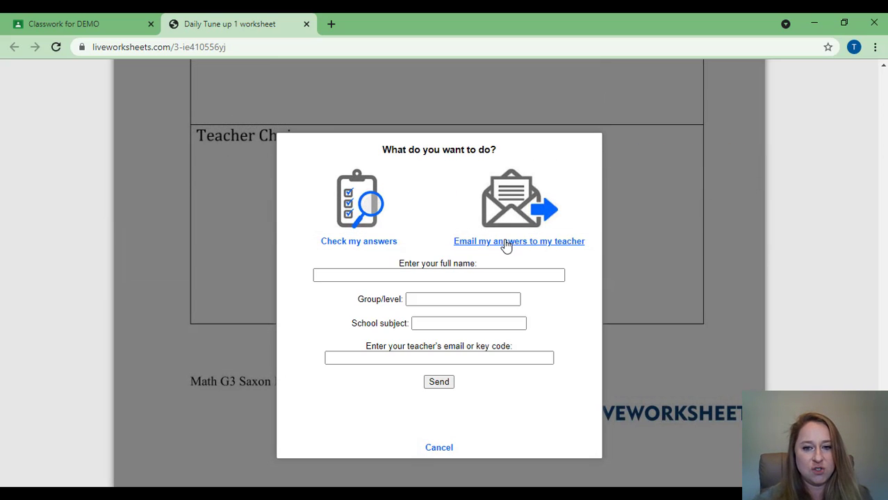
- Send the answers as Test 2, group 3, subject Math, with the suggested teacher email
click(409, 275)
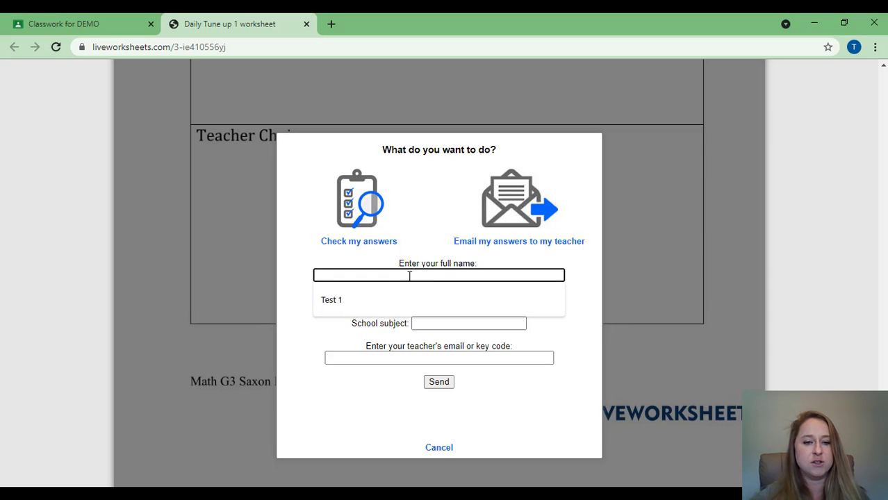
text(Test 2)
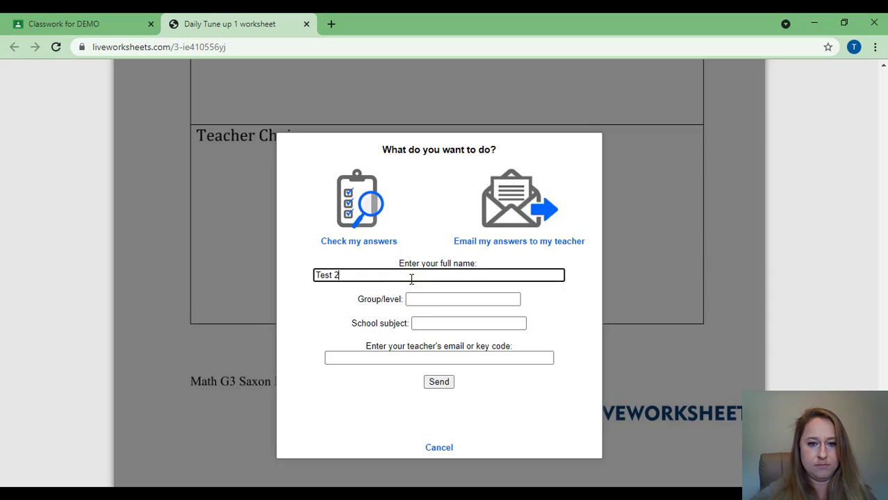
click(425, 298)
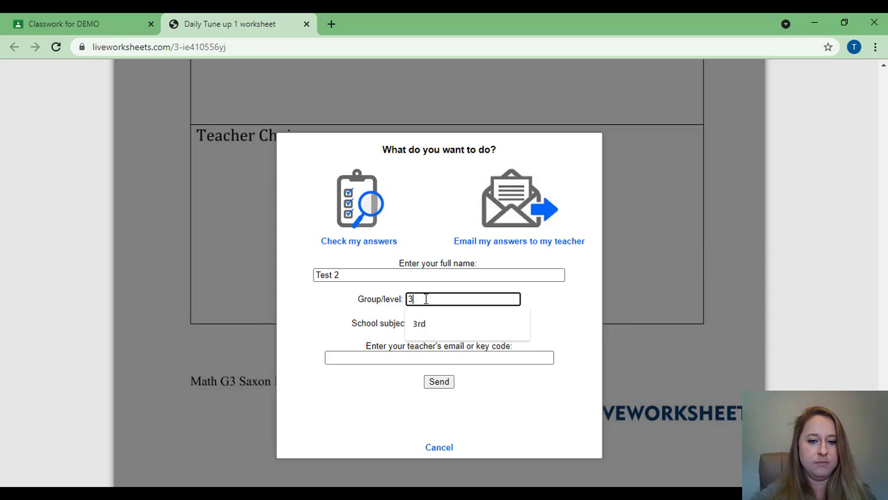
text(3)
click(445, 323)
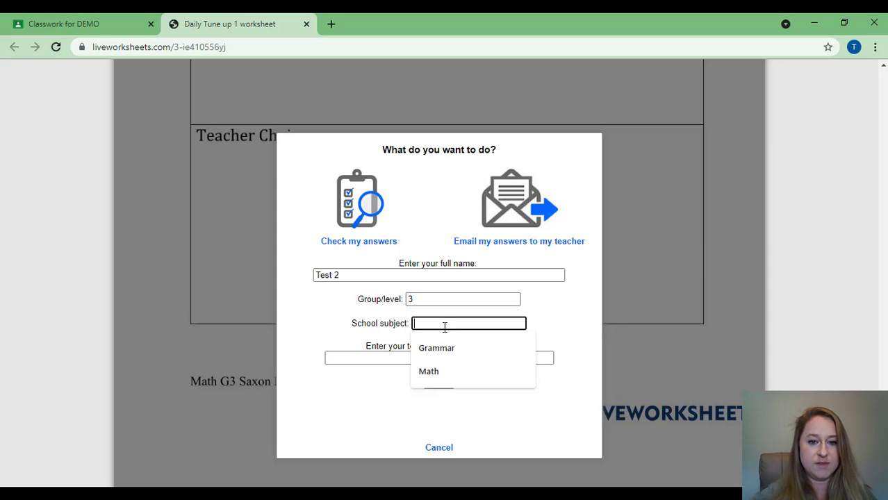
text(Math)
click(425, 357)
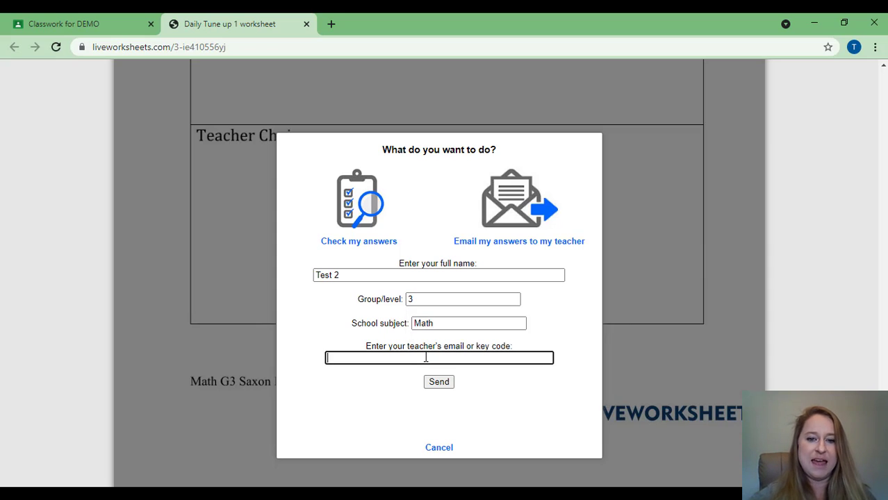
click(464, 391)
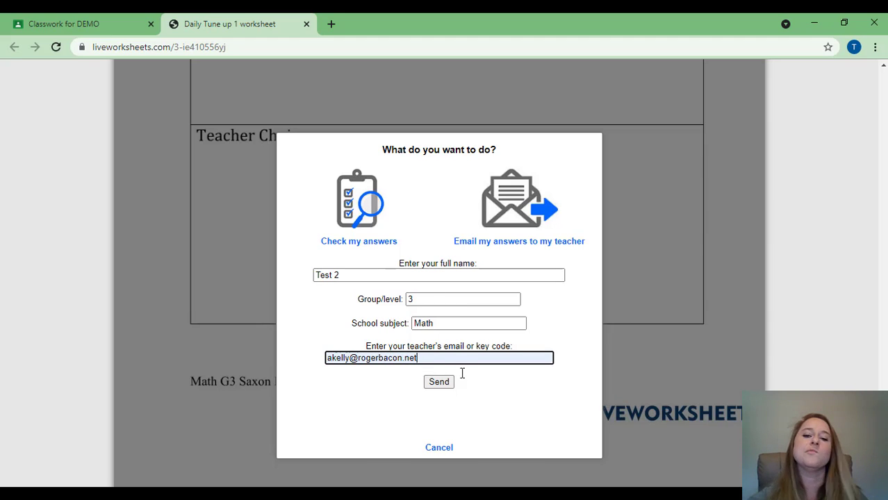
click(440, 384)
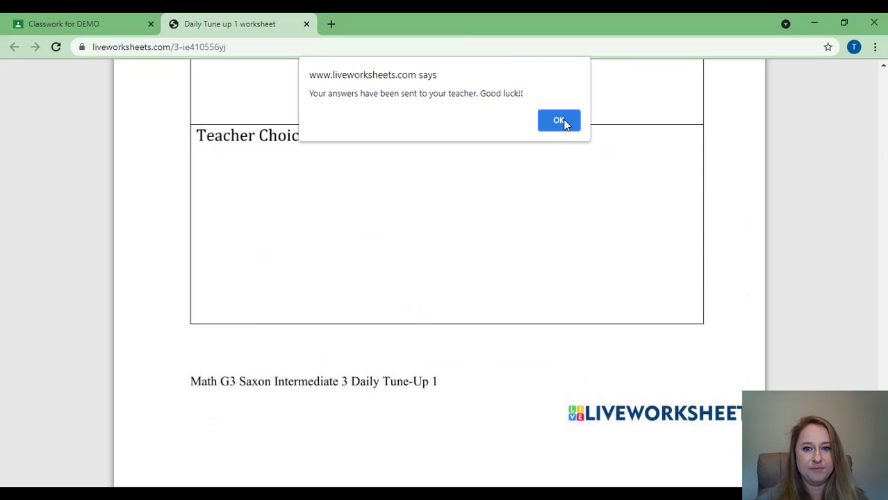
click(558, 121)
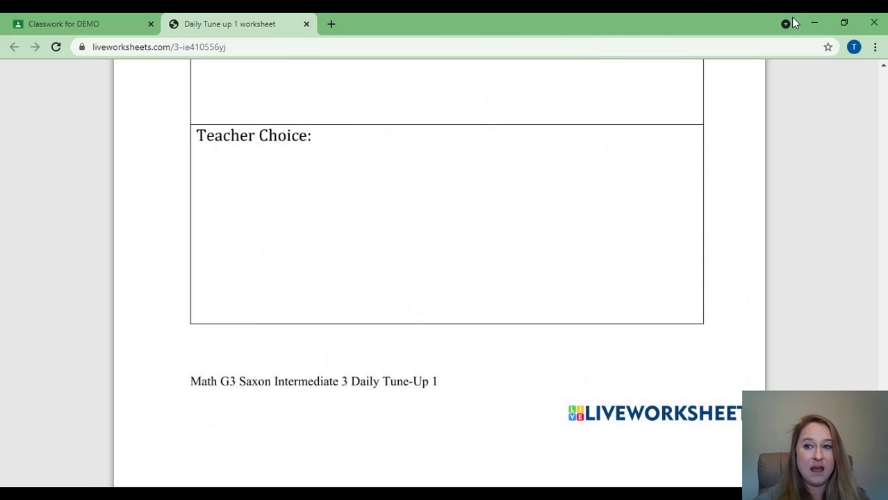
- Minimize the student window and read the Gmail new-answers email for Daily Tune up 1
click(816, 24)
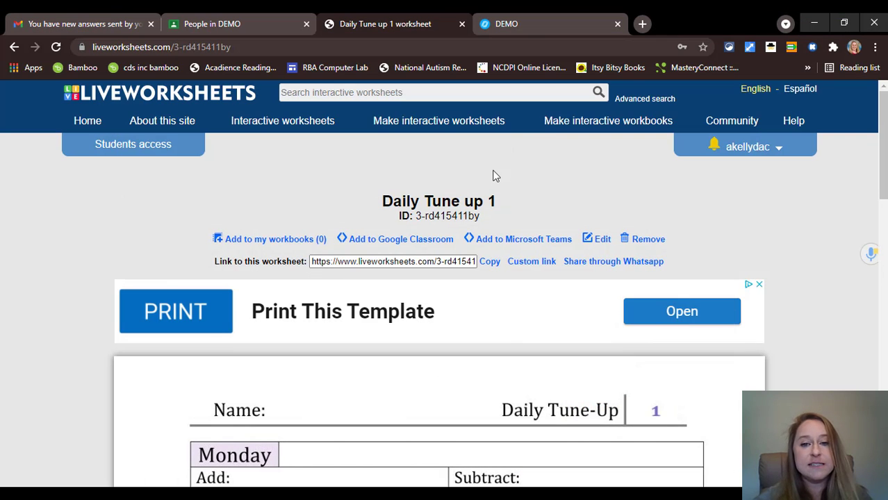
click(77, 23)
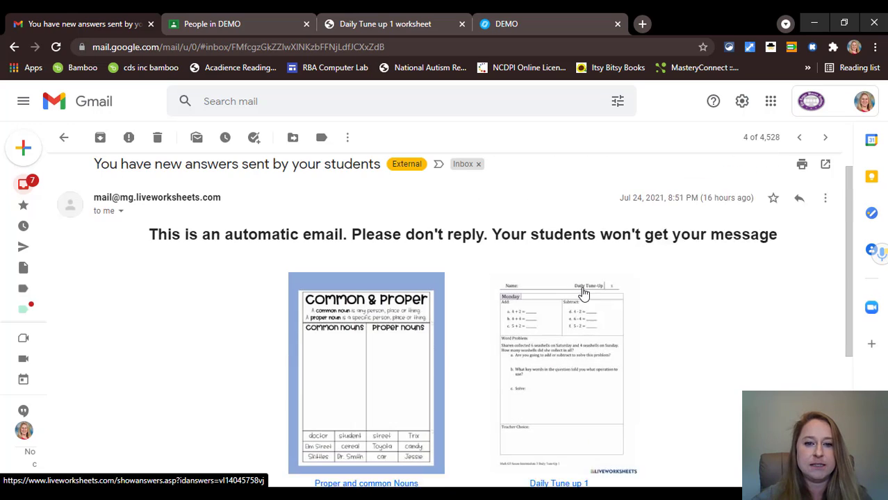
scroll(548, 352, down, 1)
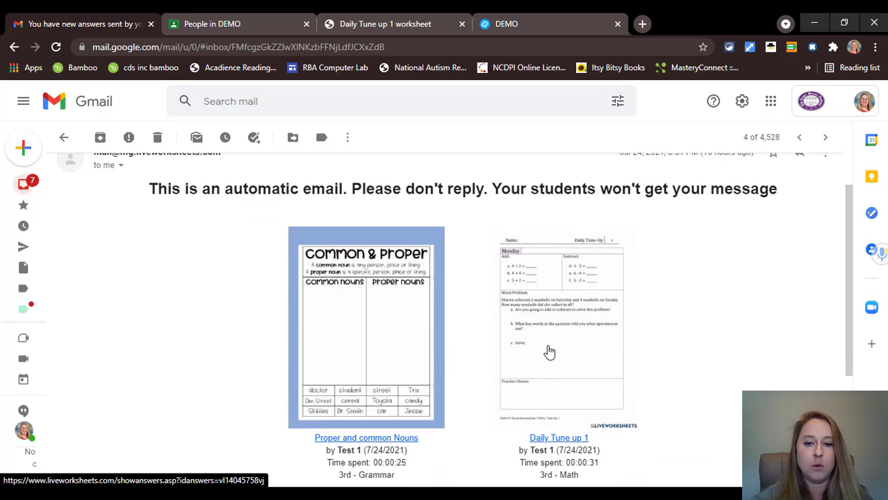
scroll(532, 331, up, 2)
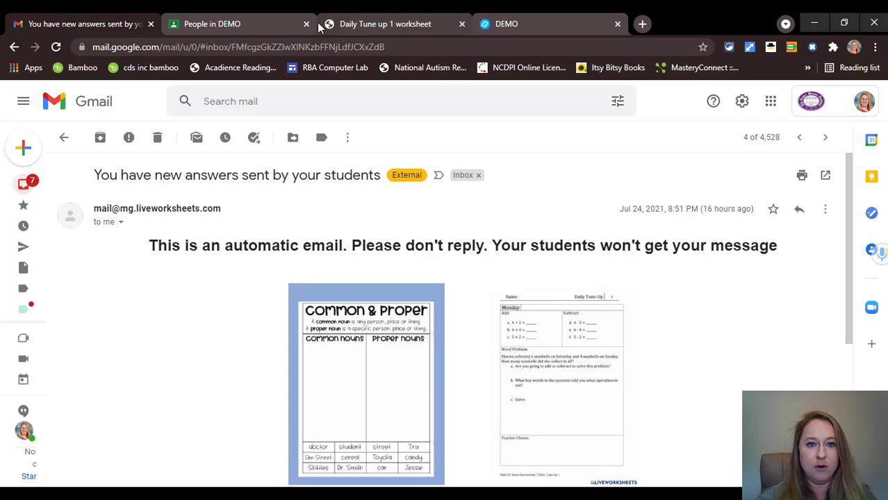
- Review the 7/10, 8/10 and 10/10 results in My mail box, then return home
click(387, 21)
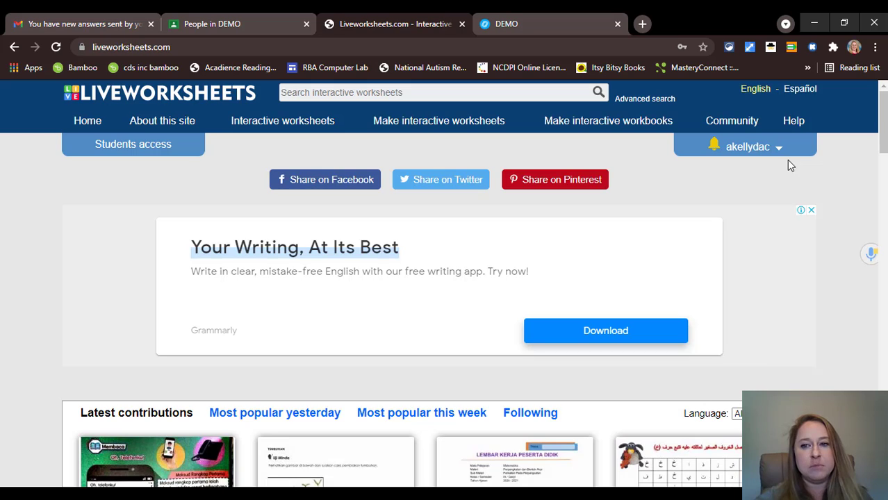
click(774, 150)
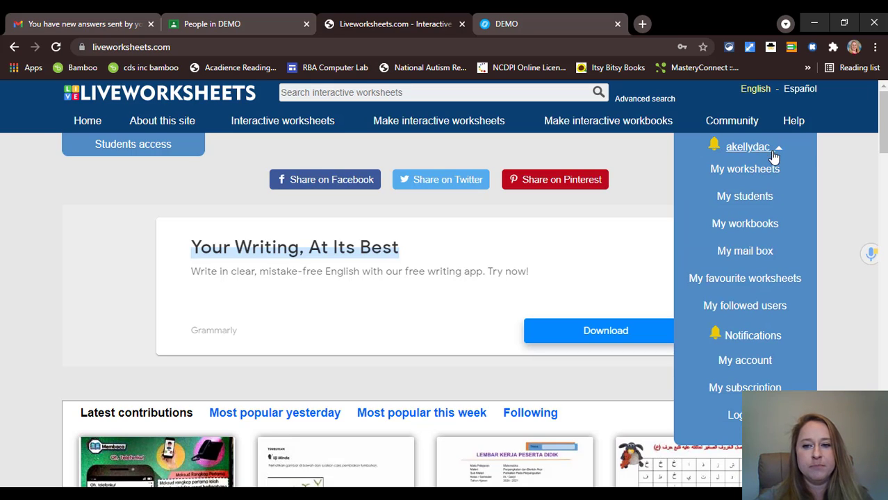
click(741, 254)
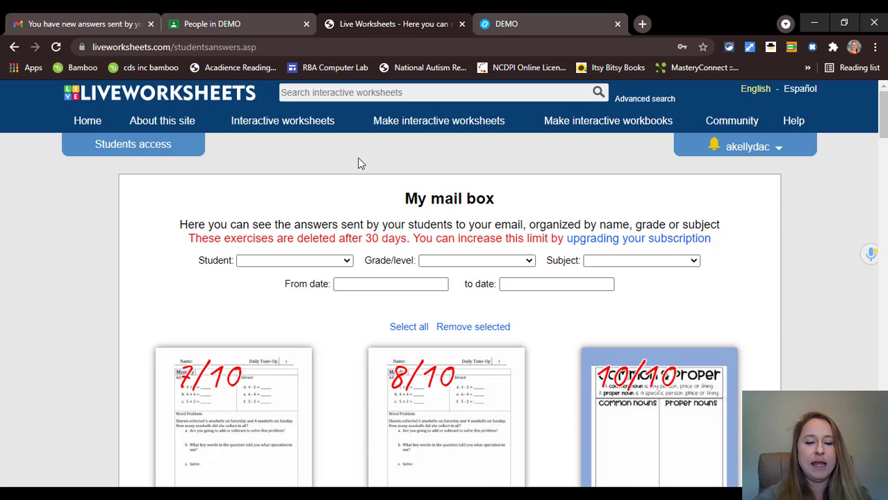
scroll(387, 200, down, 2)
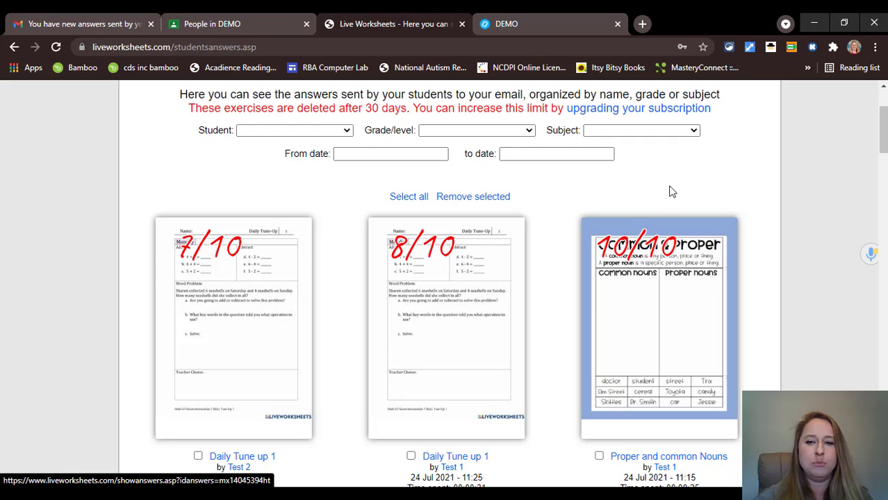
scroll(640, 190, down, 2)
scroll(637, 193, up, 3)
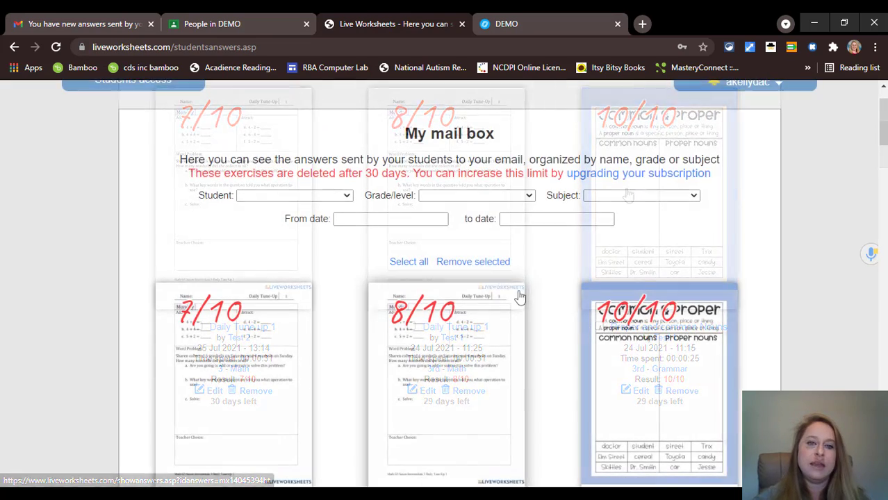
scroll(174, 157, up, 1)
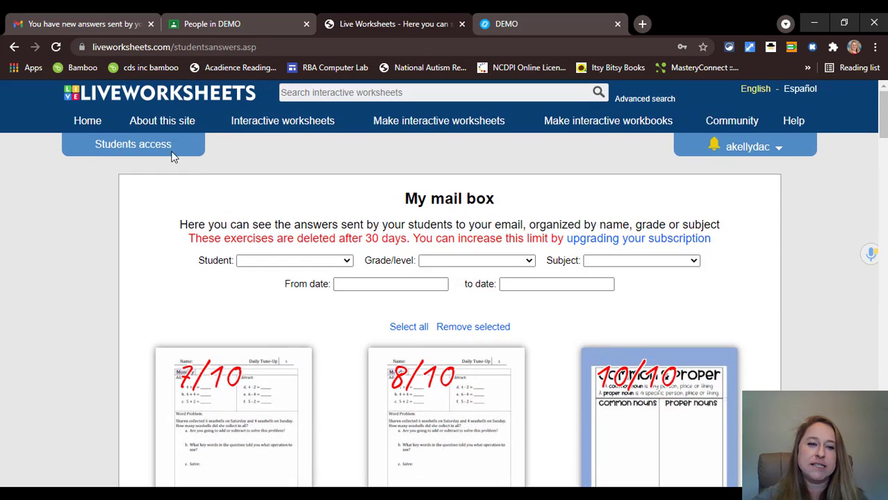
click(185, 94)
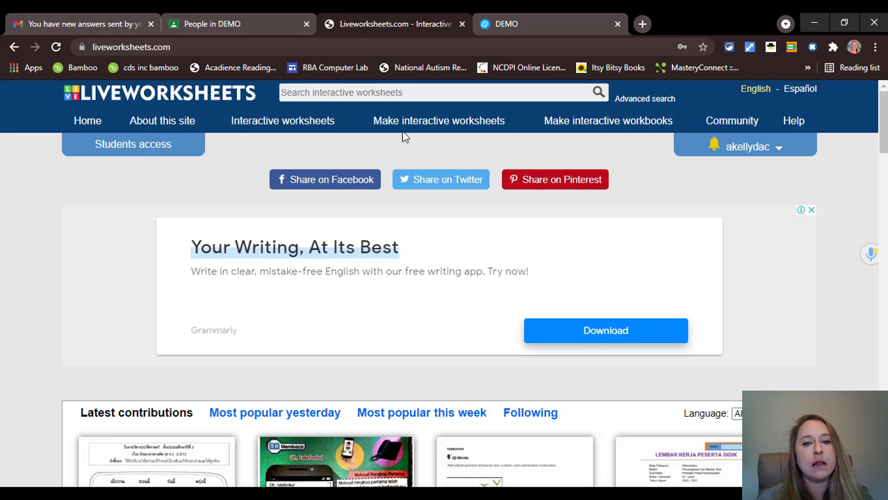
- Preview the Make interactive worksheets options, then switch to the Nearpod DEMO tab
mouse_move(404, 123)
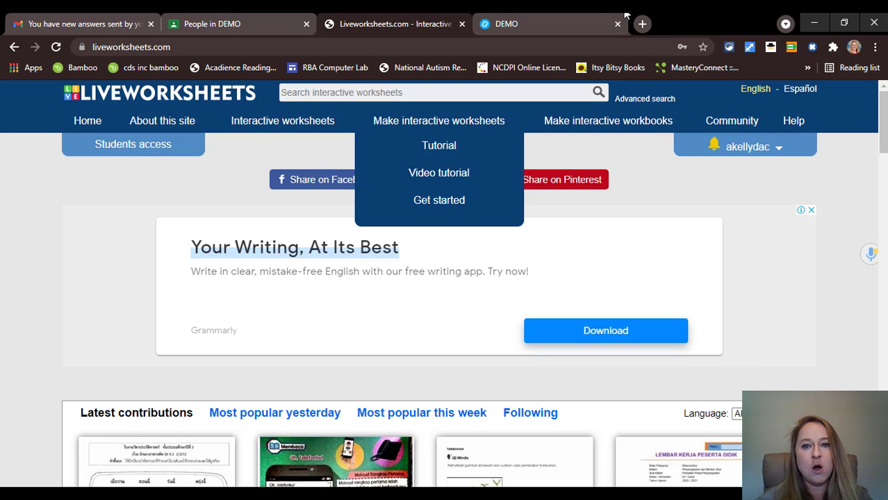
click(506, 25)
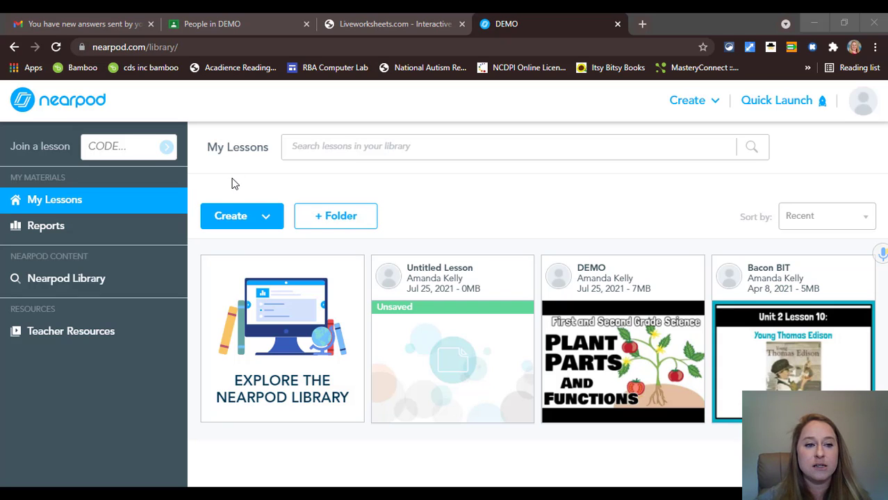
click(258, 223)
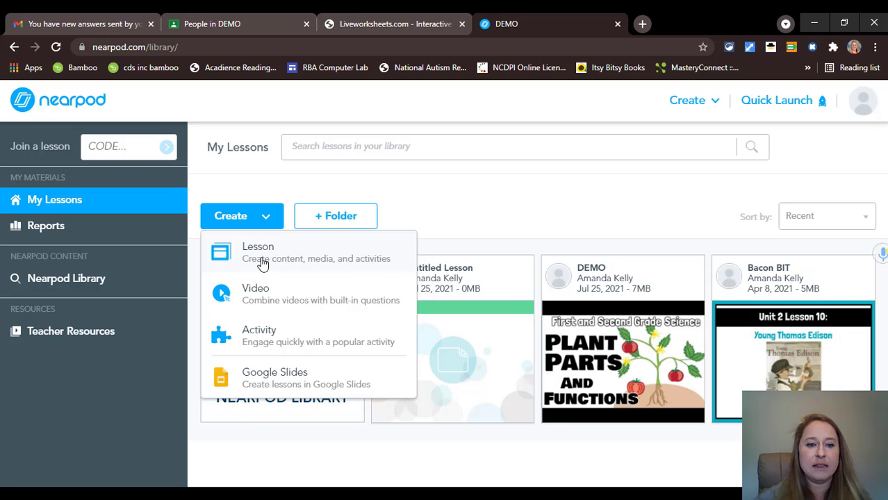
click(326, 249)
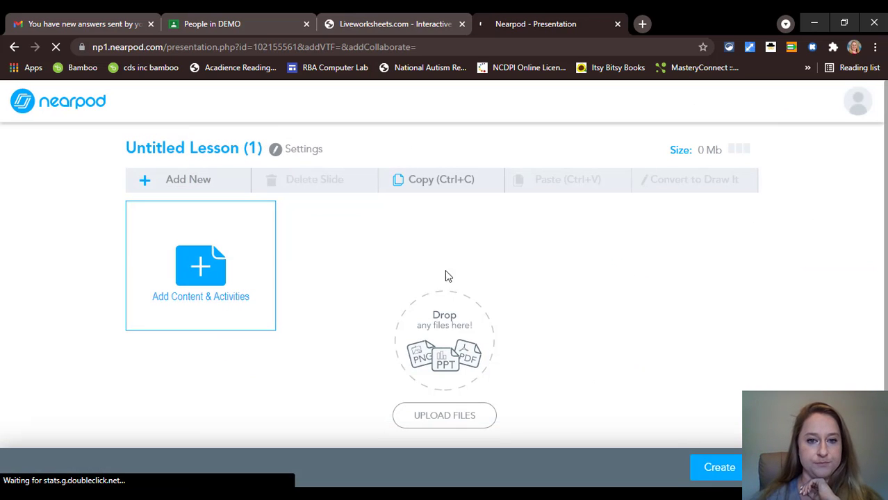
click(200, 262)
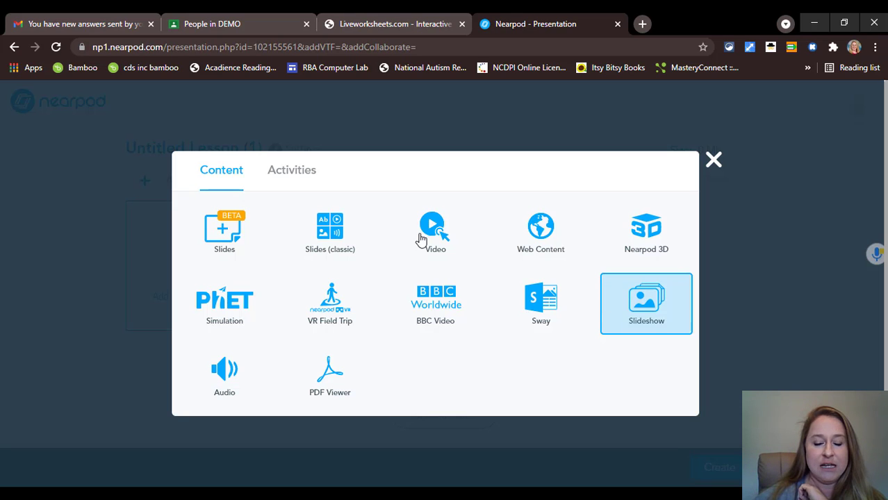
click(289, 175)
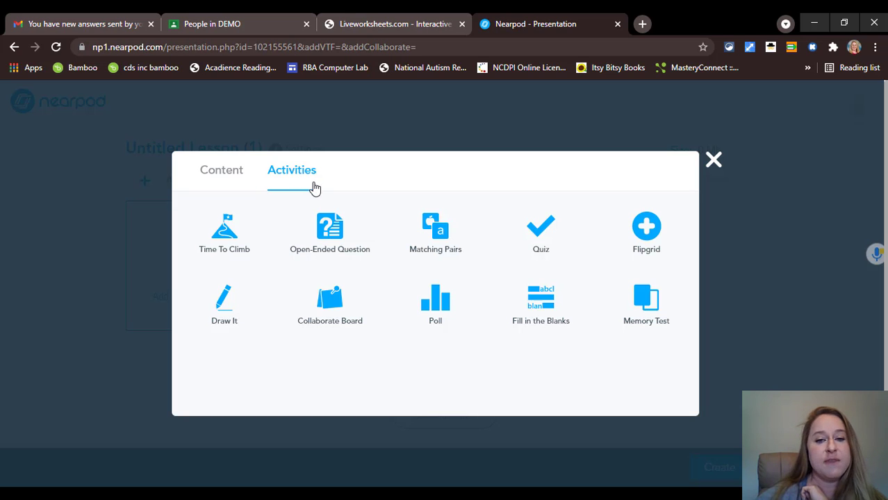
click(207, 177)
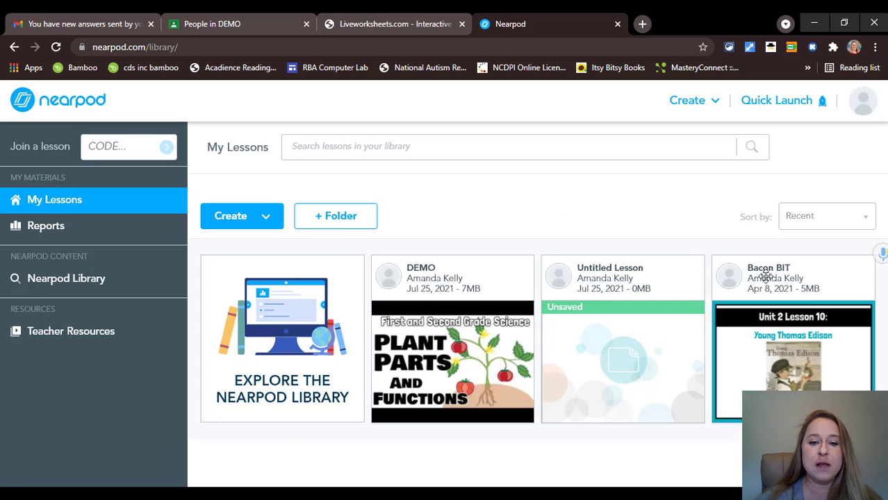
- Launch DEMO student-paced with student responses required and skipping prevented
mouse_move(428, 271)
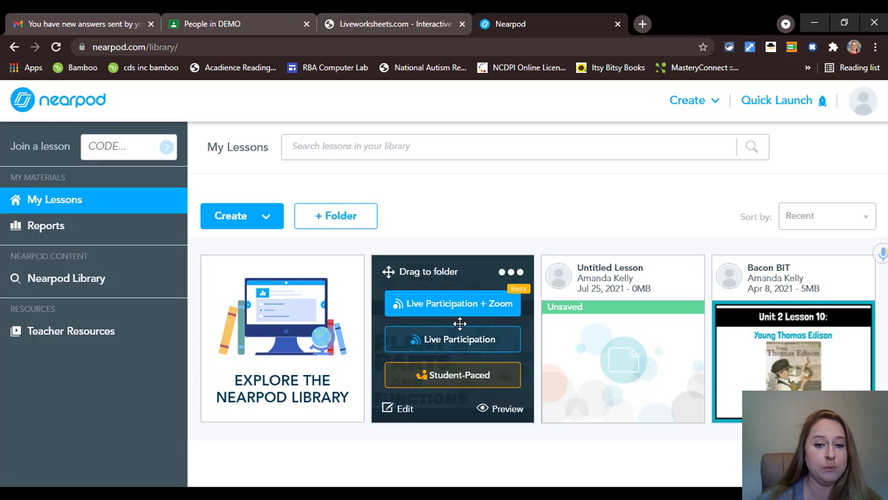
click(438, 378)
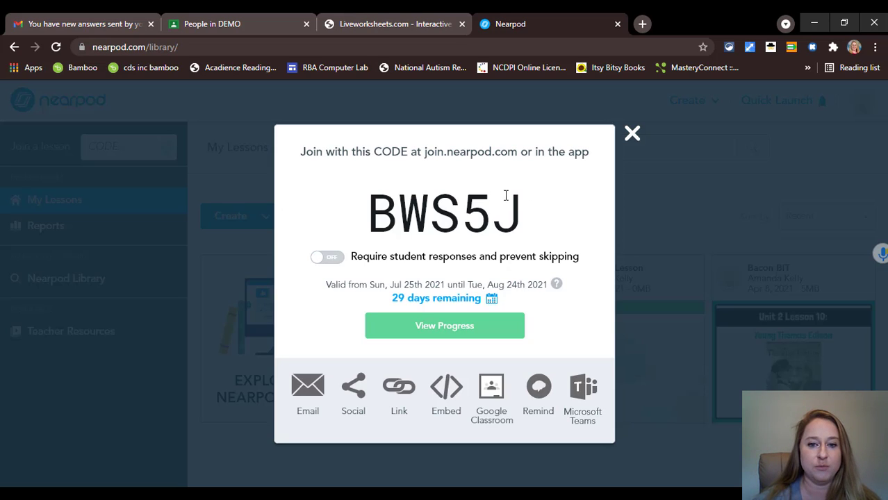
click(320, 257)
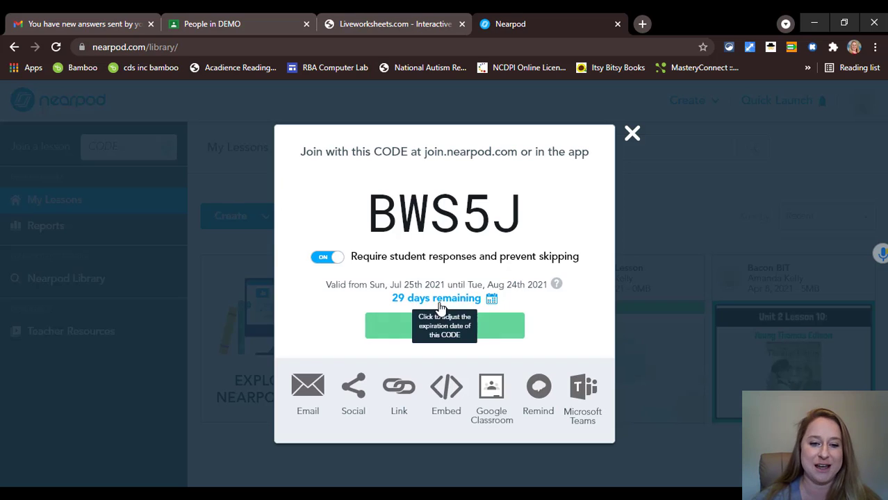
- Share the lesson to the DEMO class as a Classroom assignment, then close that popup
click(492, 397)
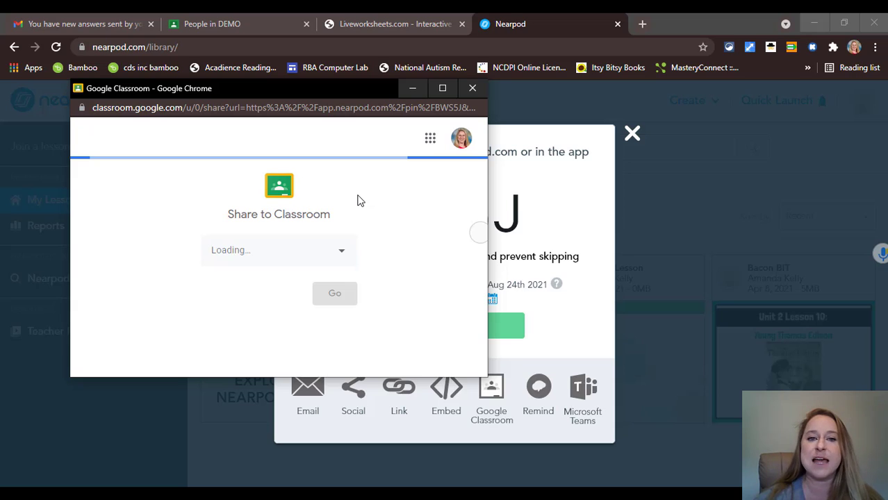
click(337, 251)
click(261, 262)
click(278, 301)
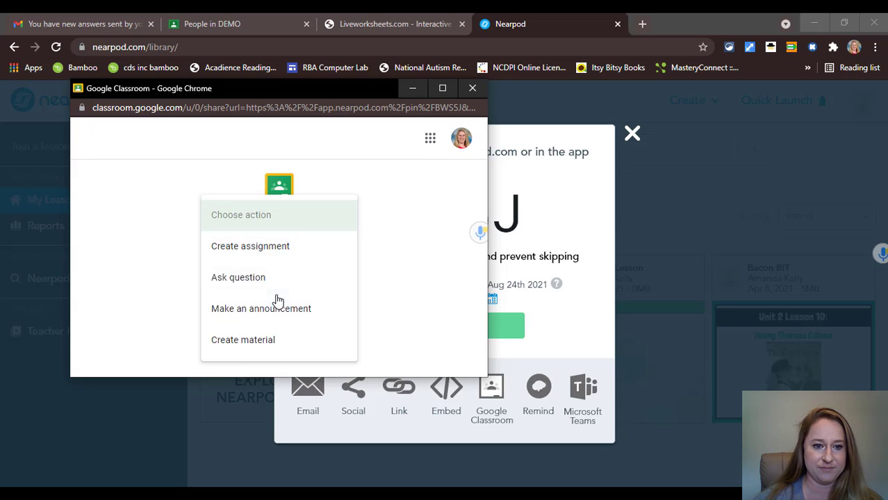
click(276, 248)
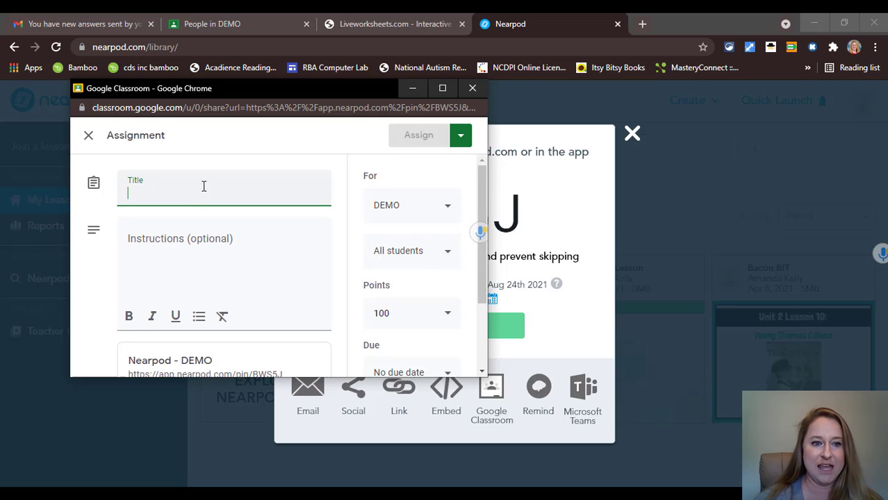
scroll(406, 278, down, 3)
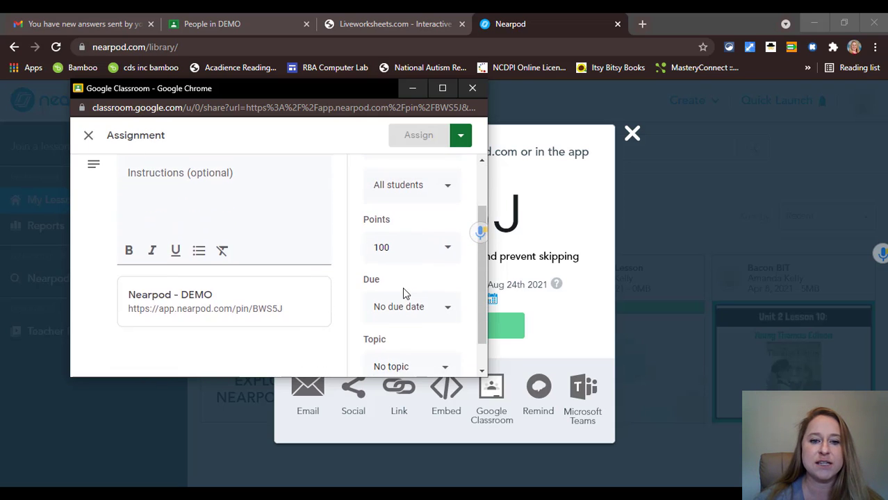
scroll(409, 259, up, 3)
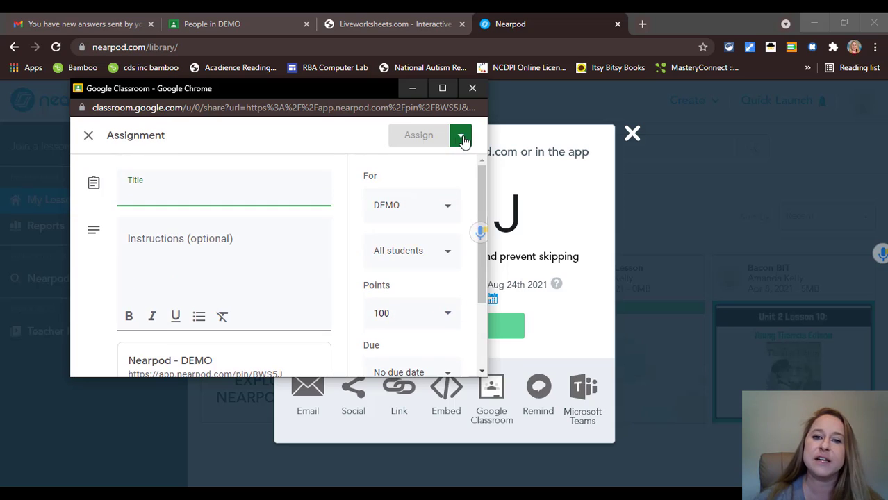
click(471, 89)
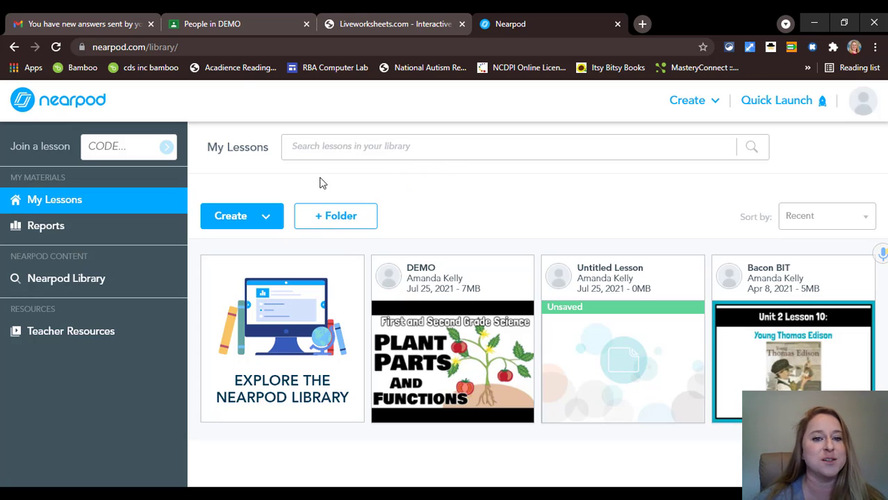
- Go to the DEMO class's People page and bring up the Invite students dialog
click(234, 23)
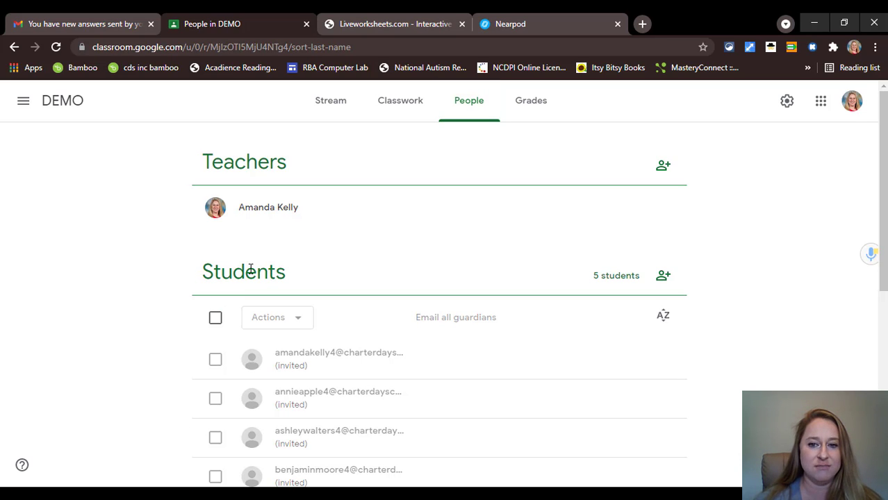
click(663, 281)
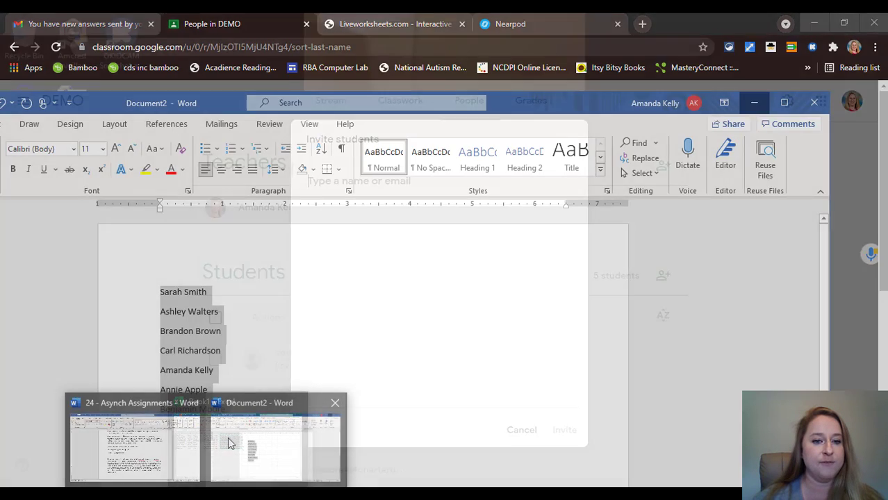
- Copy the student name list from Word and paste it into Excel starting at A12
click(227, 437)
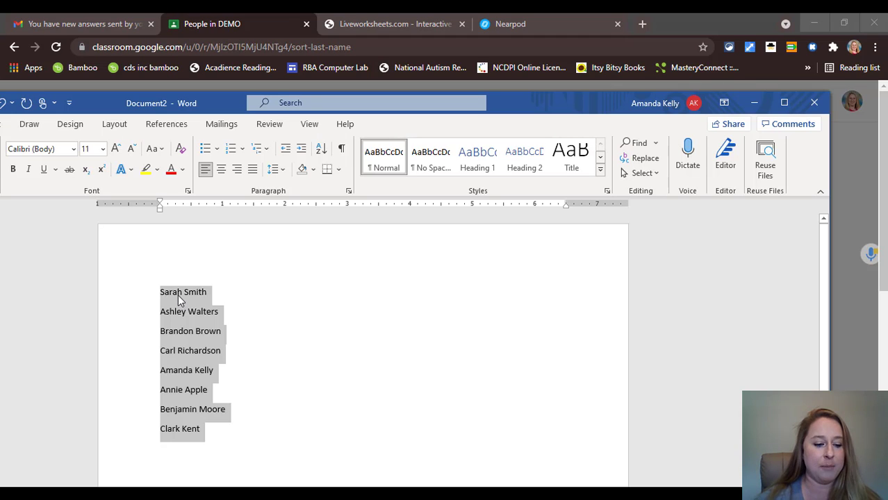
key(alt+Tab)
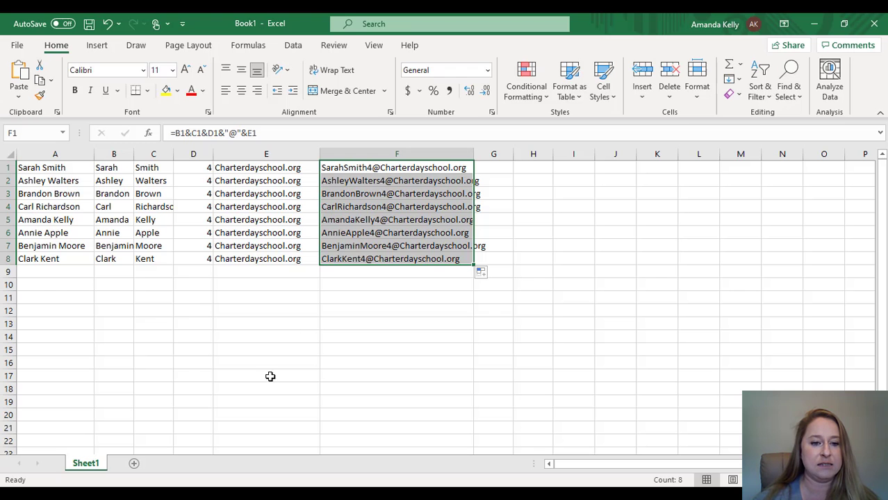
scroll(70, 289, down, 3)
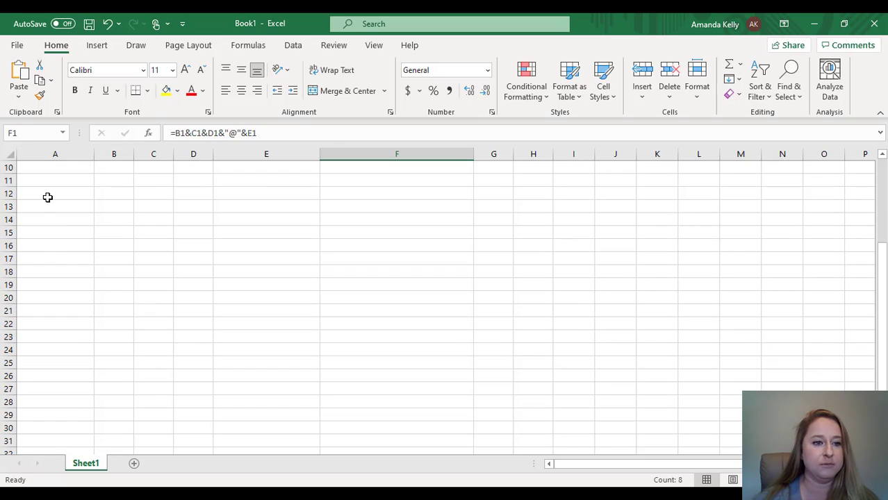
click(49, 196)
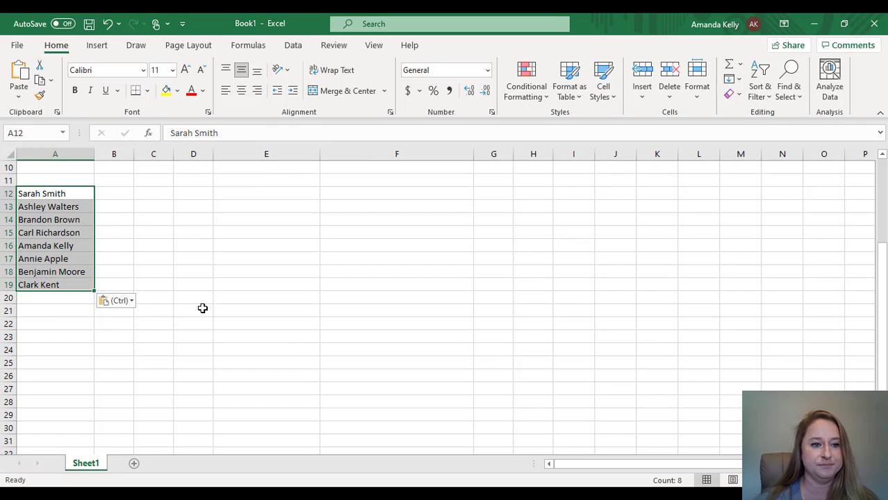
- Enter 'Sarah' in B12 and Flash Fill the remaining first names
click(110, 194)
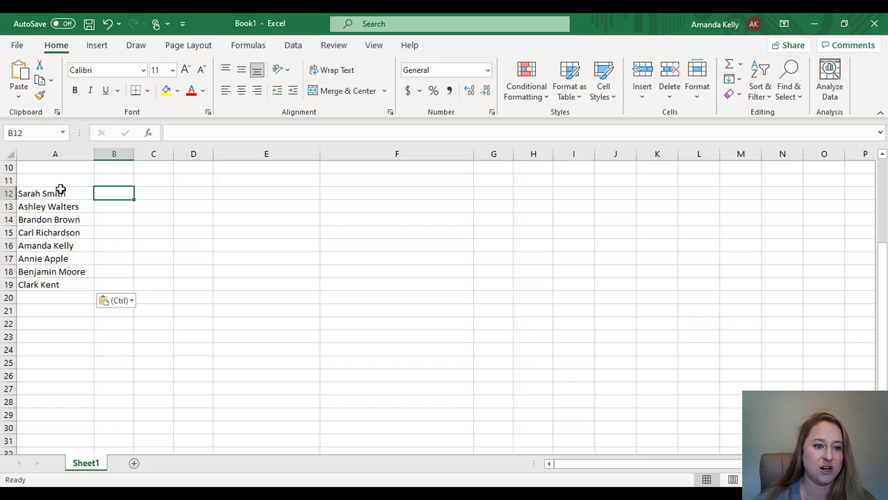
text(Sar)
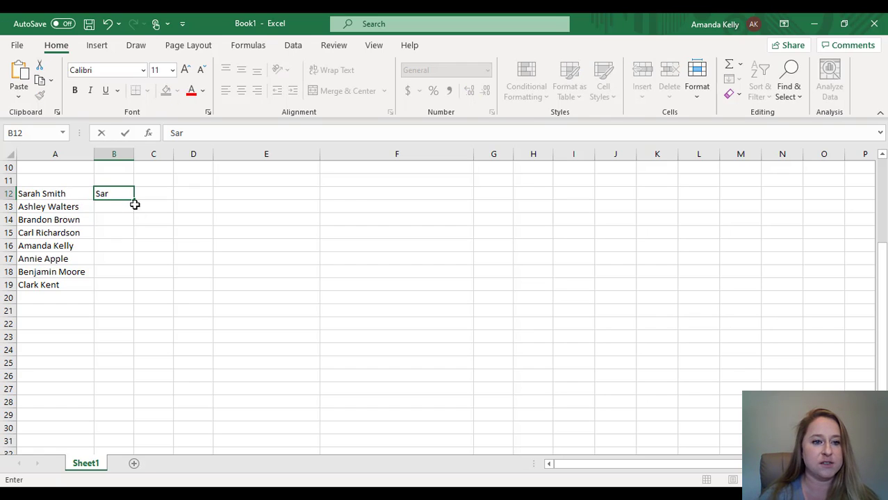
text(ah)
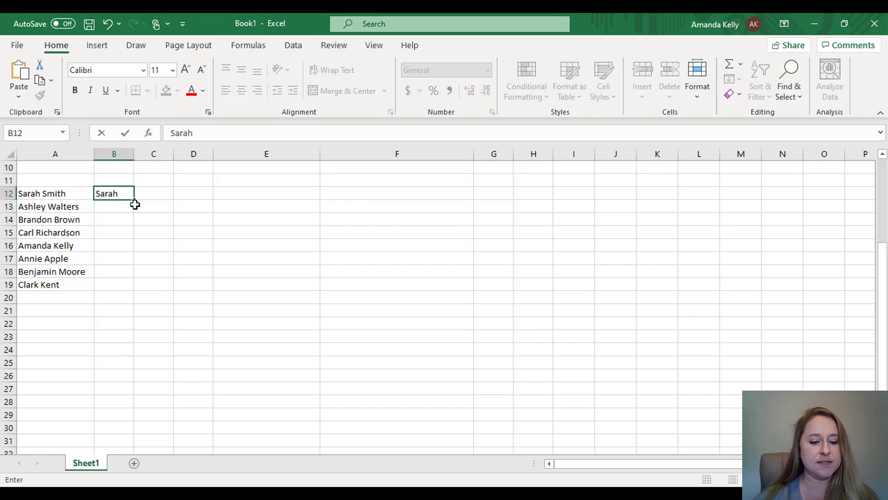
key(ctrl+e)
click(136, 193)
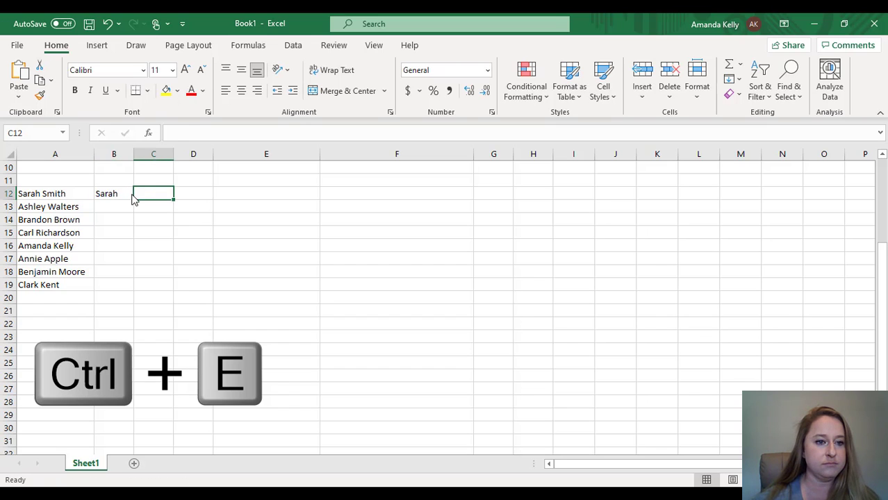
click(121, 192)
key(ctrl+e)
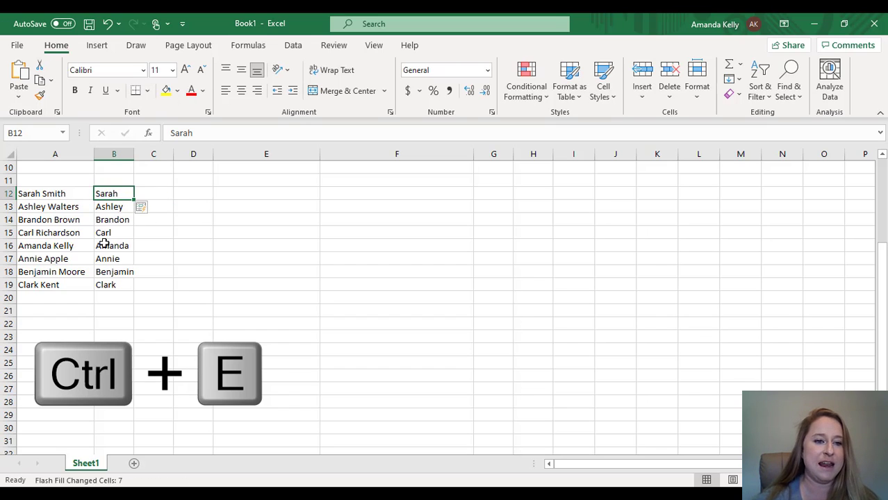
- Enter 'Smith' in C12 and Flash Fill the remaining last names
click(159, 195)
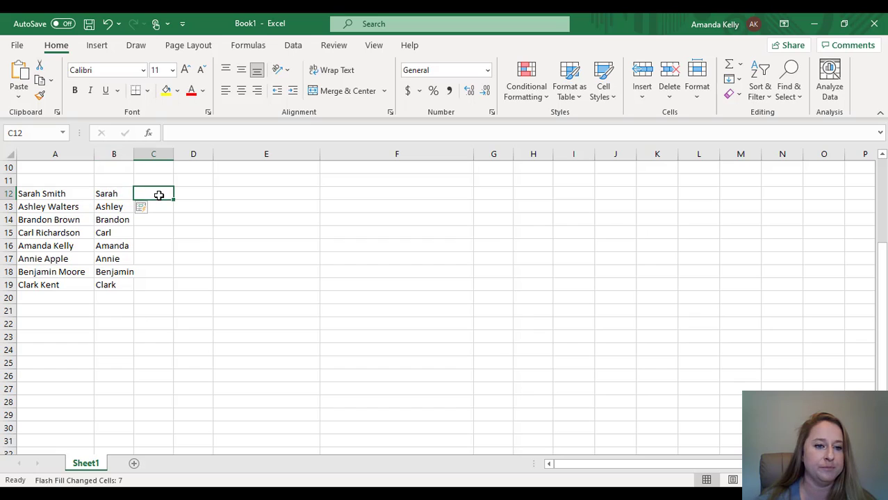
text(Smith)
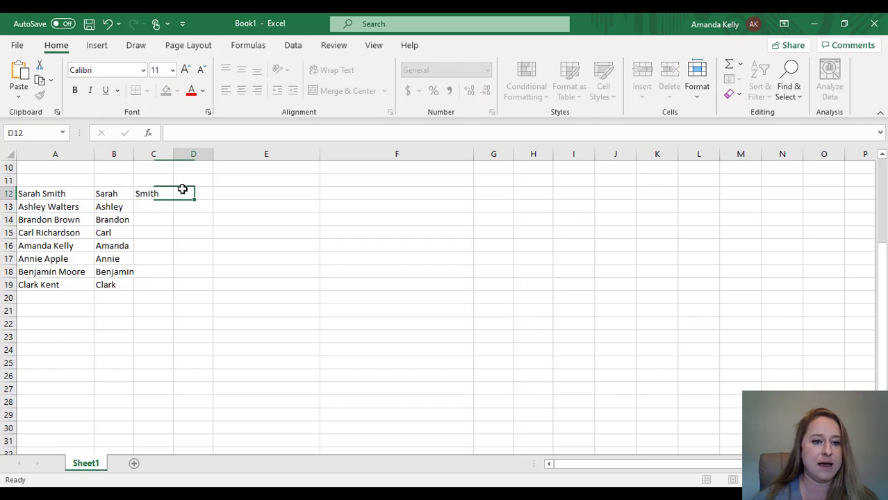
key(ctrl+Return)
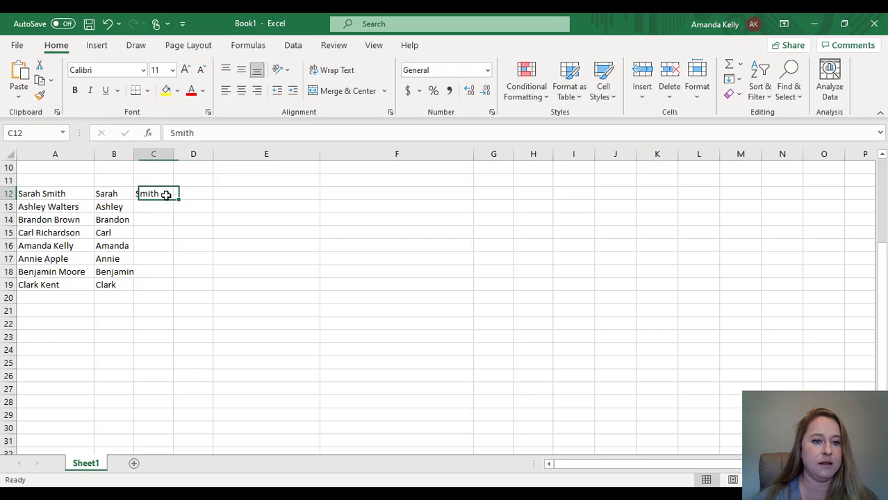
key(ctrl+e)
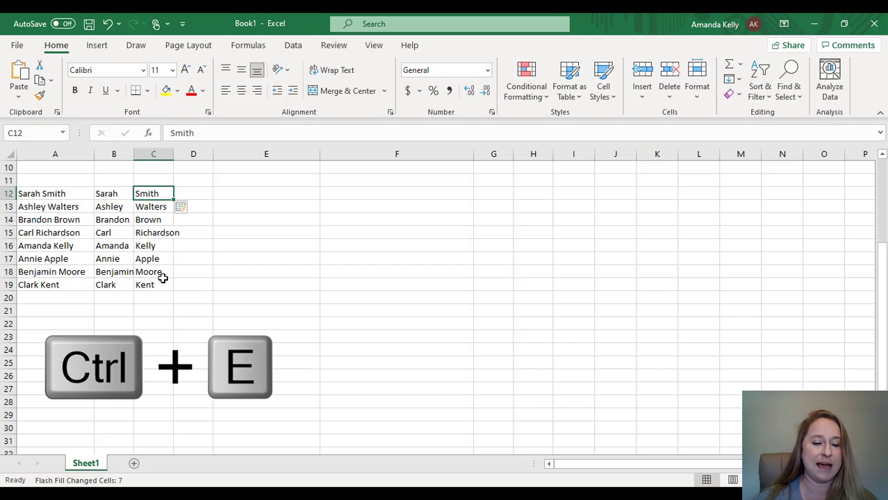
- Put 5 in D12 and fill it down through row 19
click(203, 195)
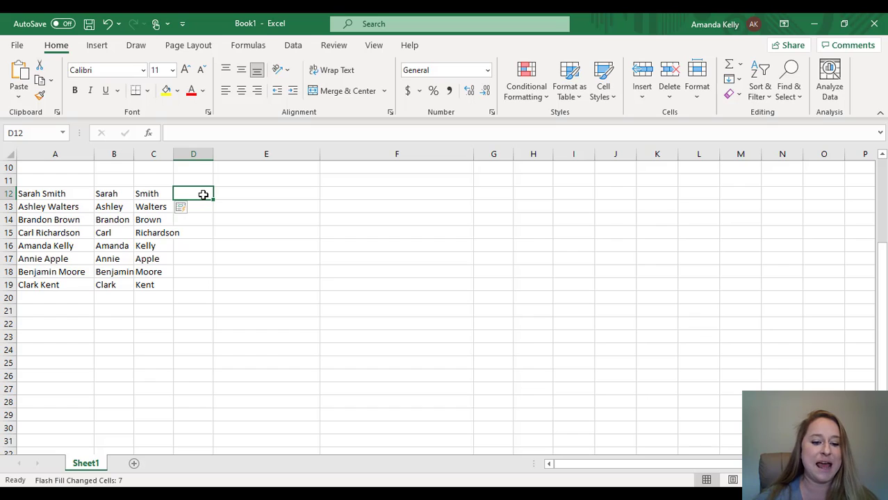
text(S)
key(Escape)
click(237, 207)
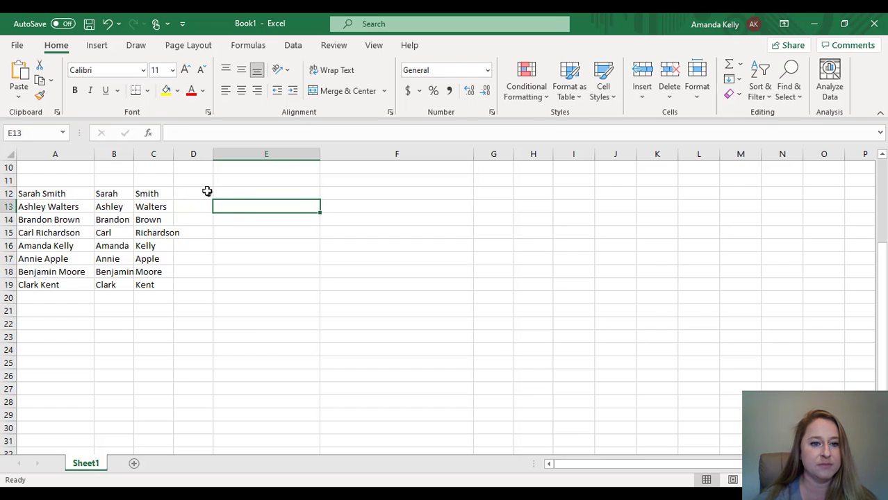
click(201, 195)
text(5)
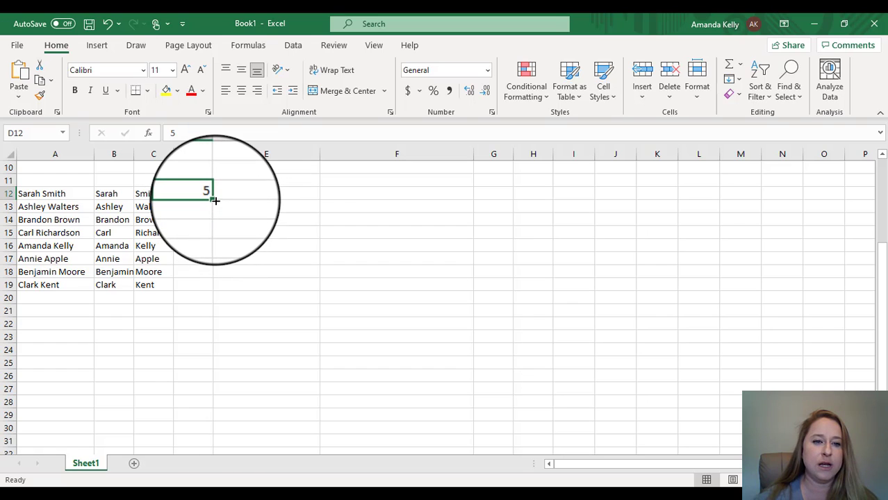
double_click(213, 200)
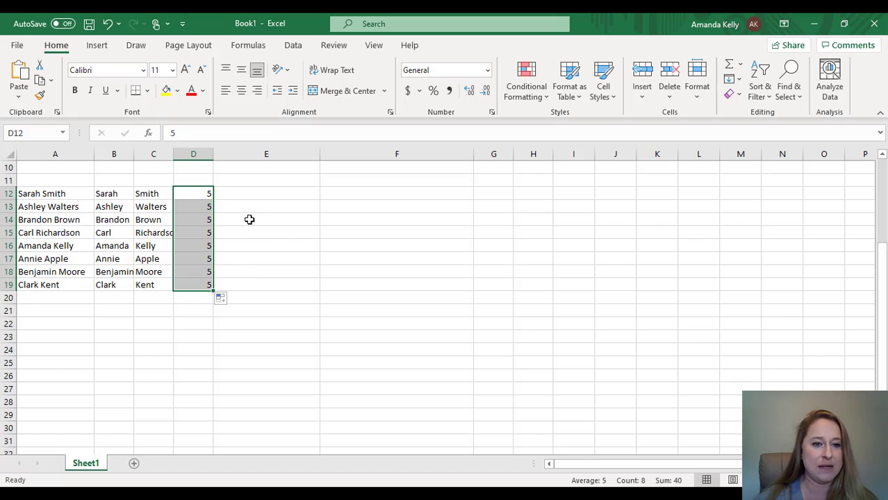
- Enter Columbuscharterschool.org in E12 and fill it down through E19
click(255, 194)
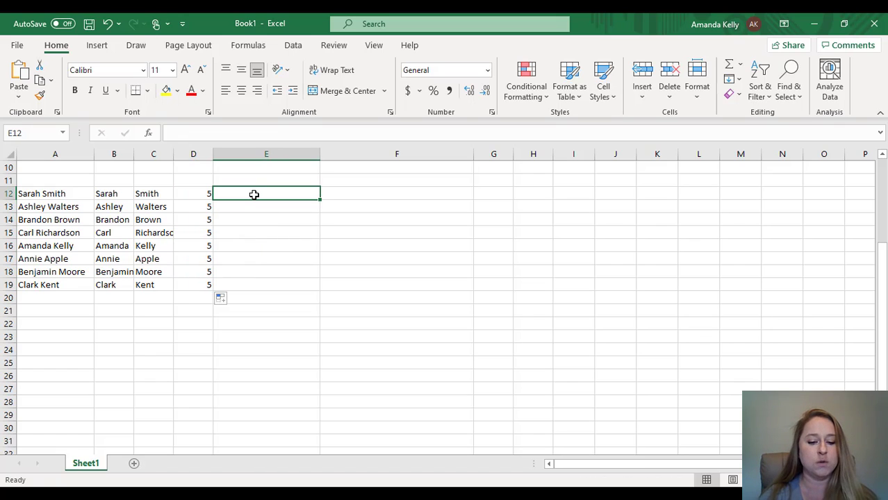
text(Columb)
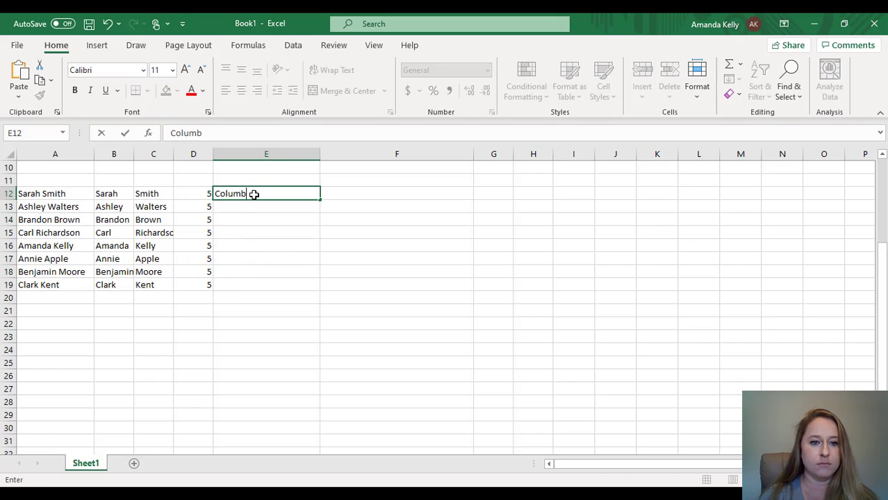
text(uschartersc)
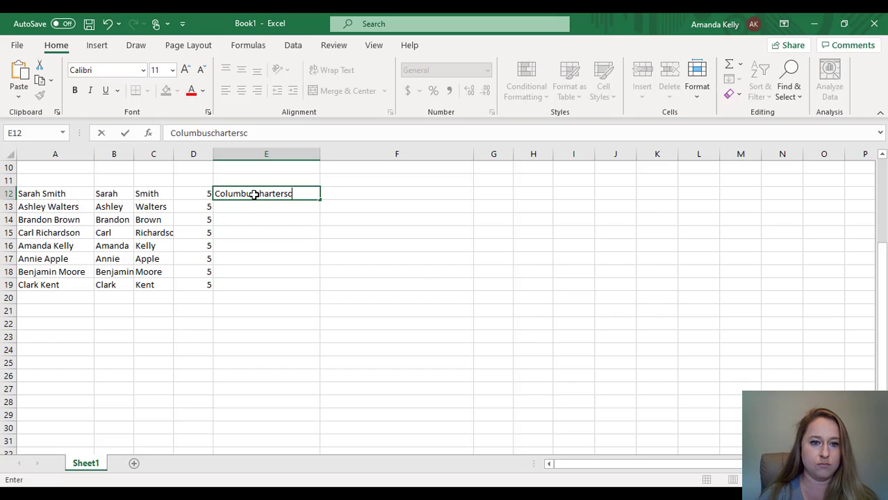
text(hool.org)
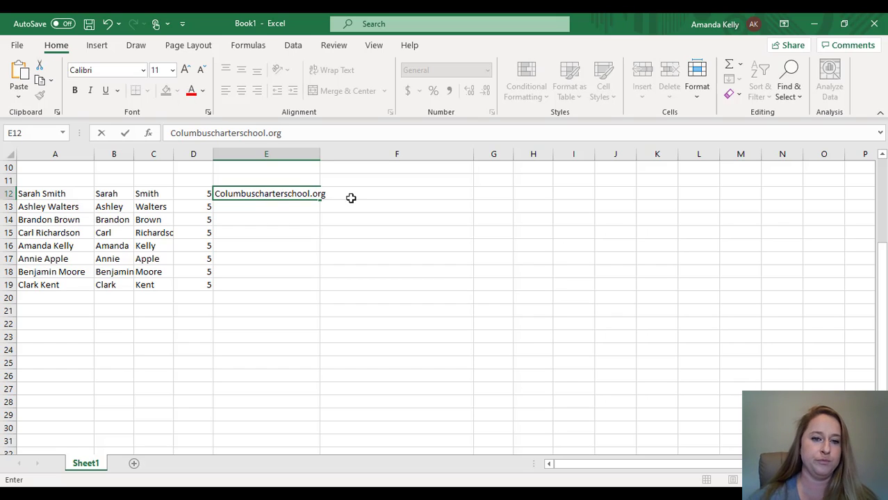
click(358, 224)
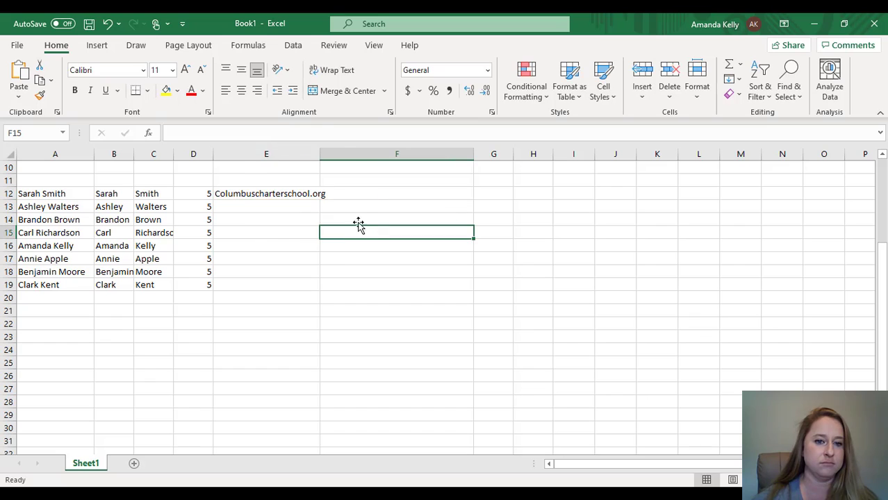
click(314, 195)
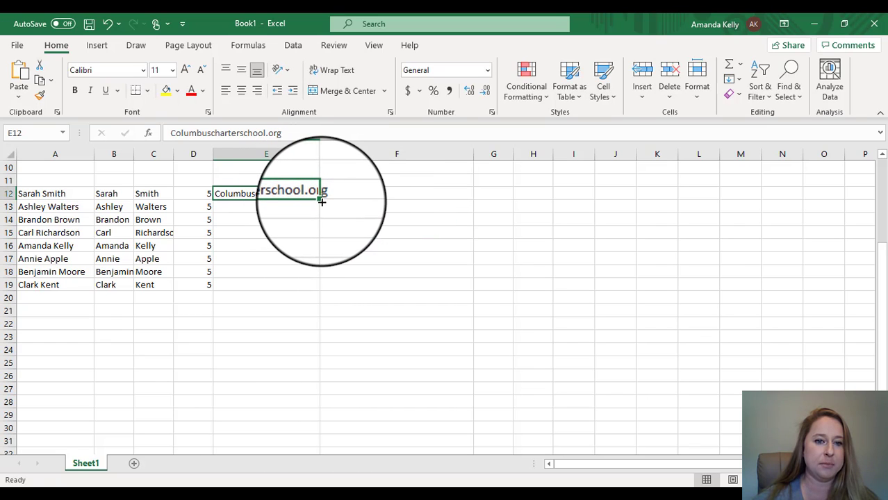
drag(322, 202, 321, 291)
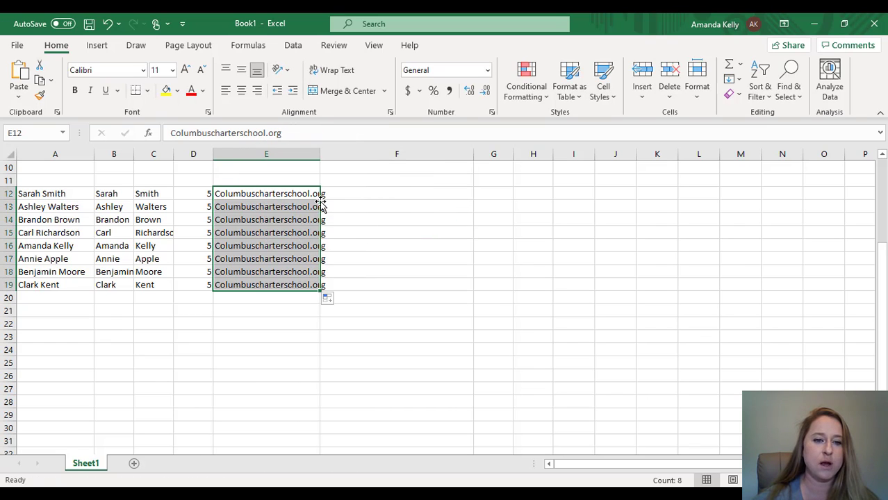
click(370, 197)
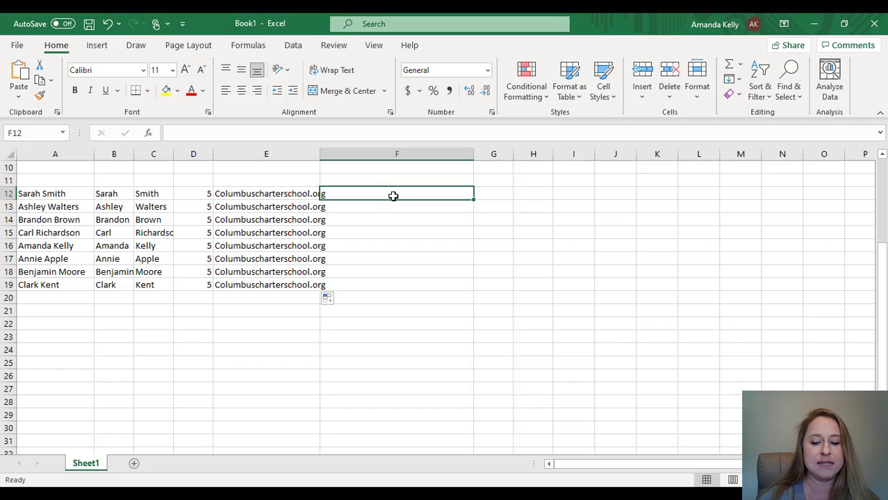
- Build the email formula =B12&C12&D12&"@"&E12 in F12
text(=)
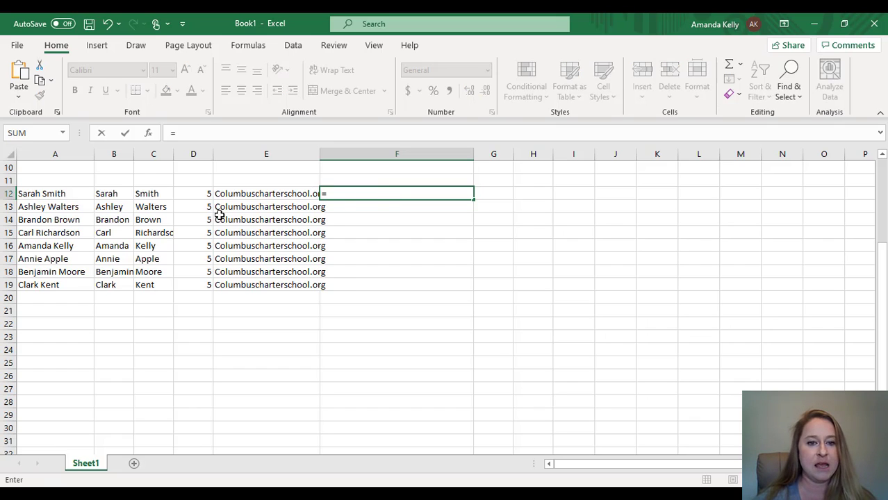
click(108, 193)
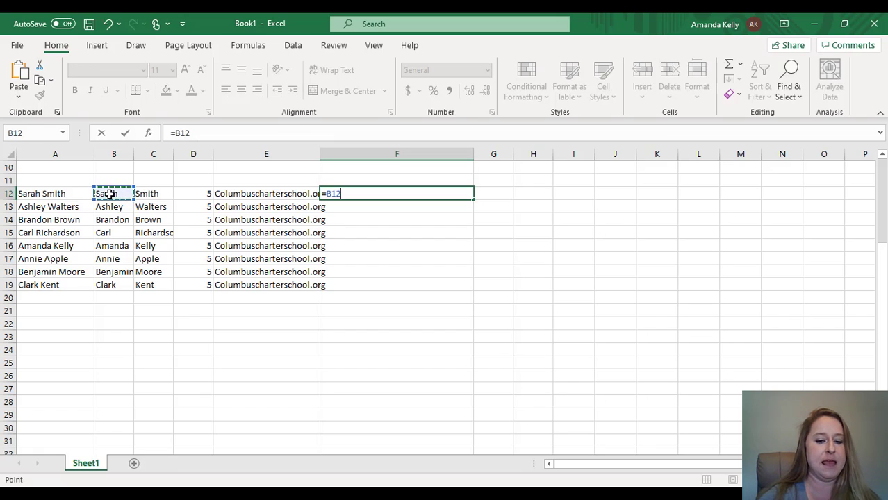
text(&)
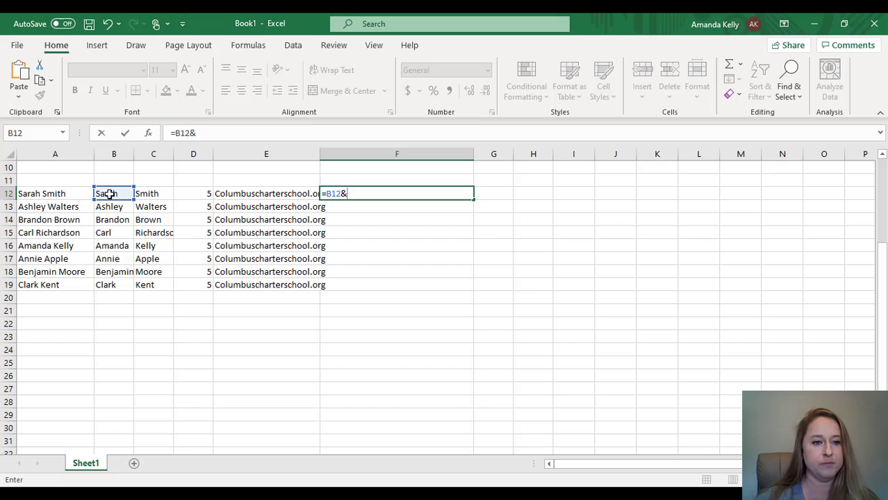
click(147, 192)
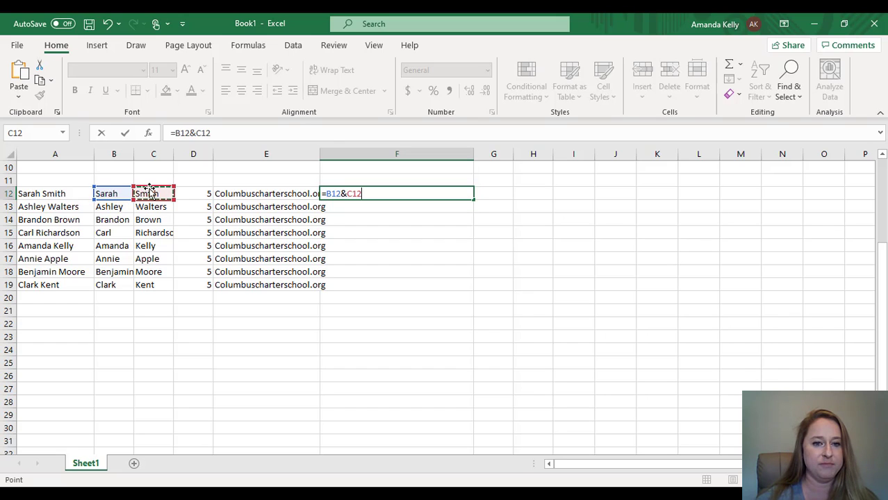
text(&)
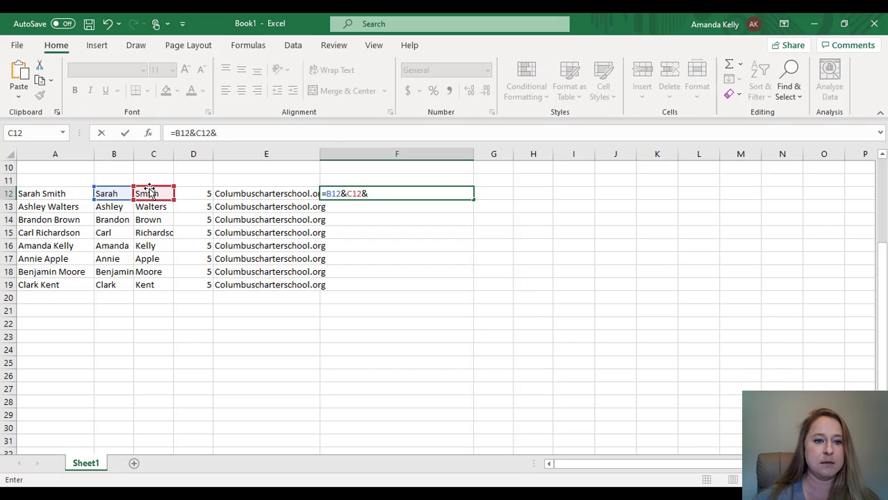
click(198, 189)
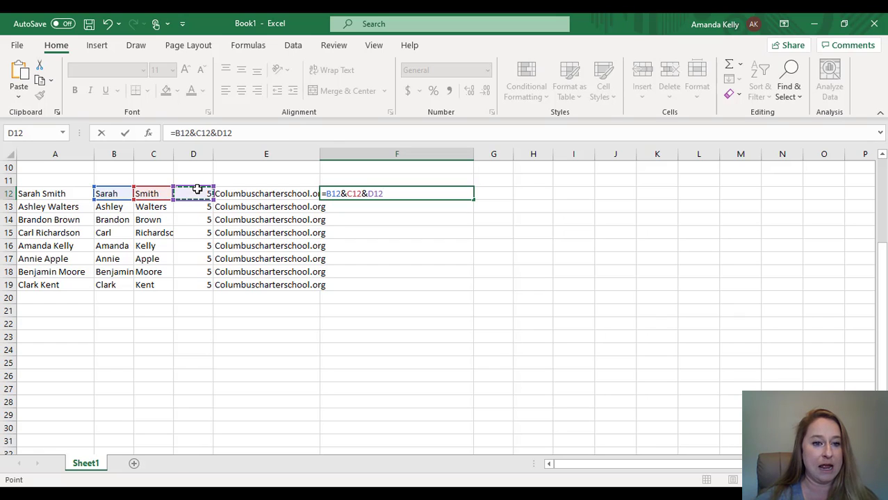
text(&)
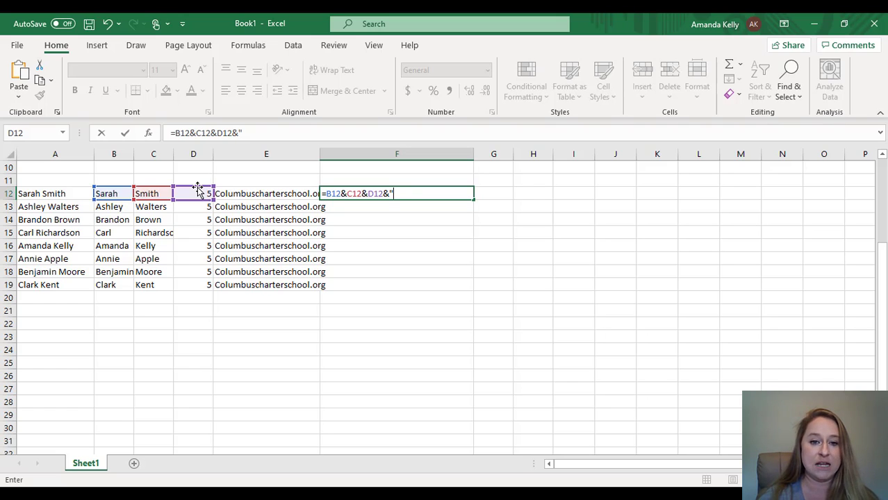
text("@"&)
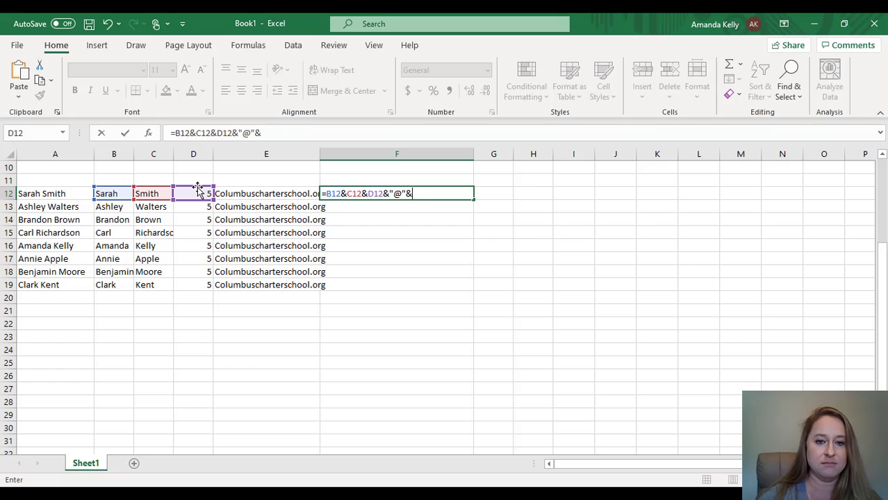
click(257, 196)
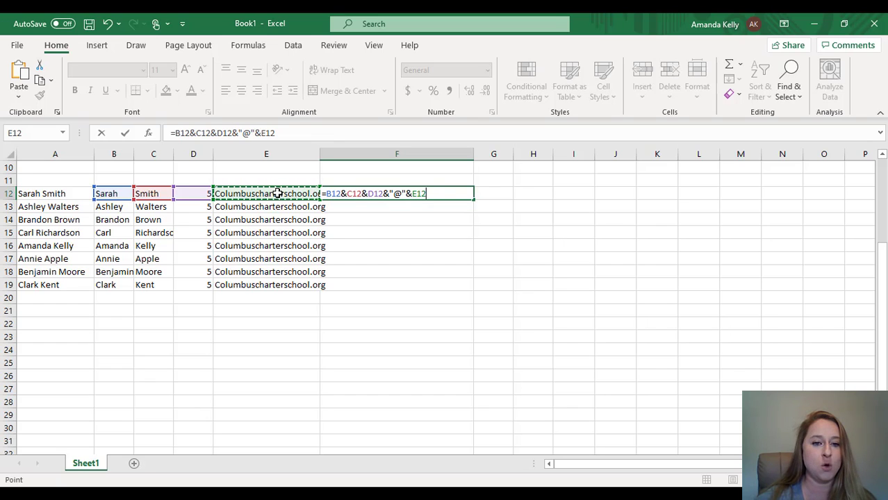
key(Return)
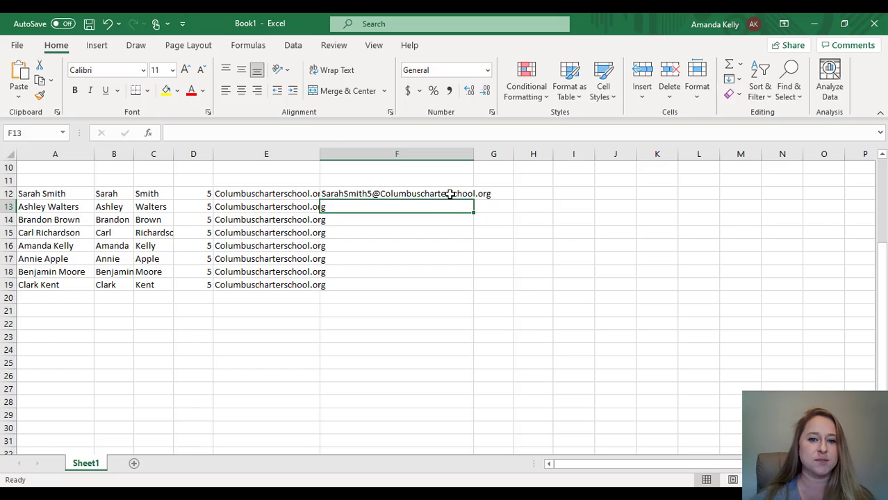
- Fill the email formula down to F19 and copy the eight addresses
click(453, 193)
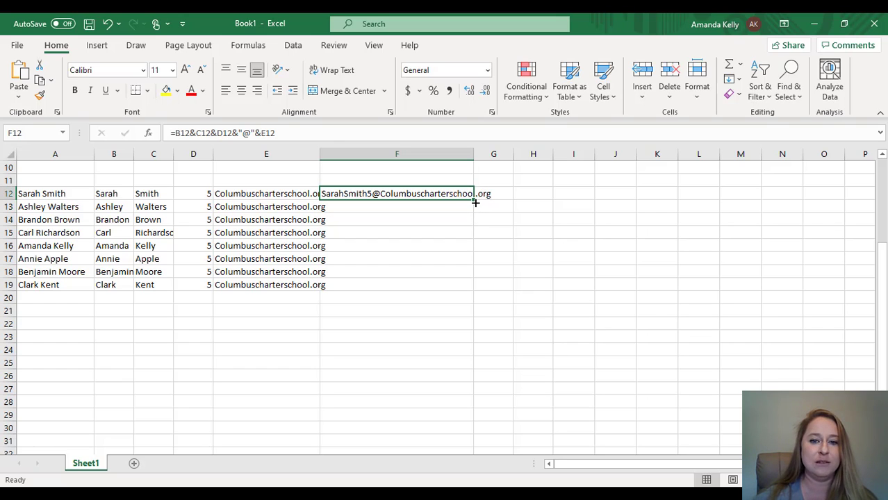
double_click(474, 200)
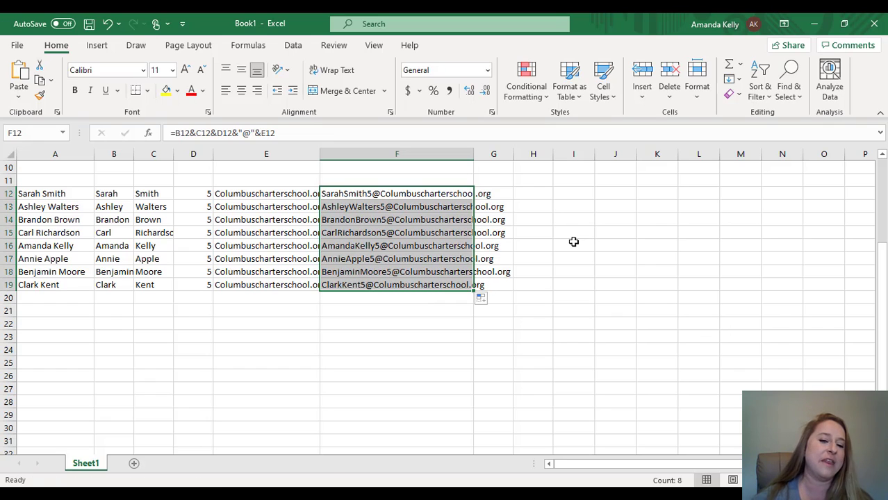
right_click(417, 209)
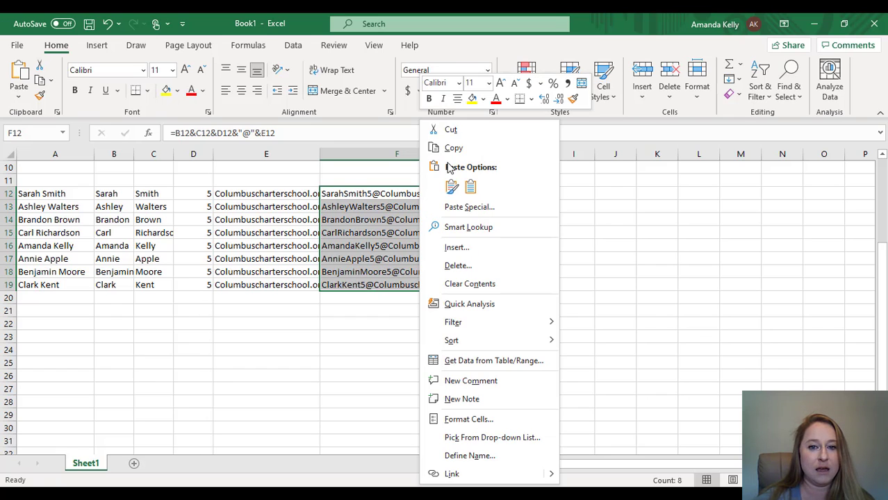
click(459, 148)
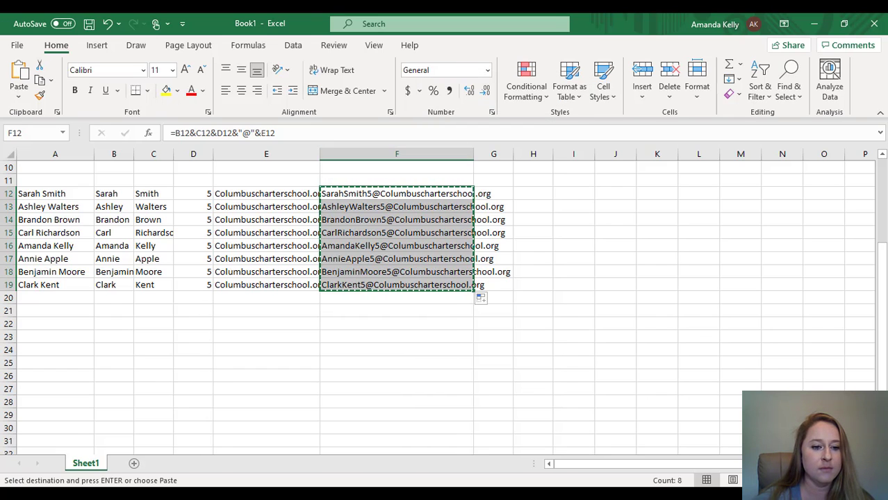
click(144, 493)
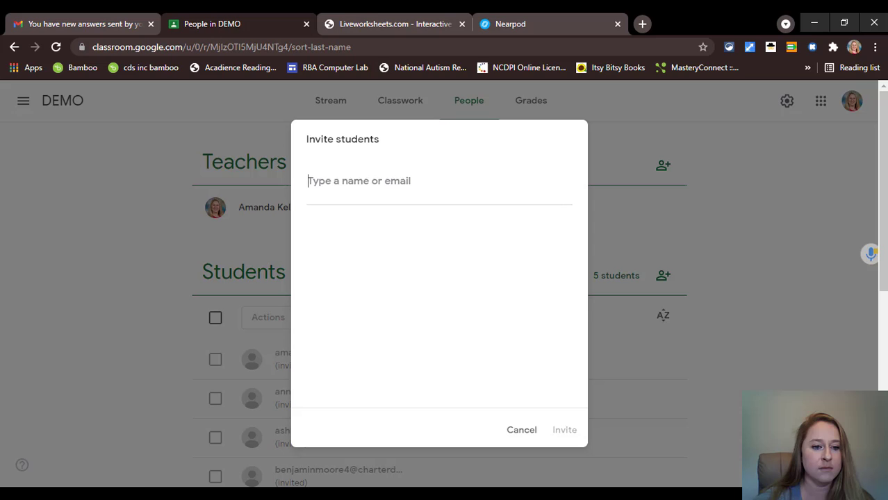
- Paste the eight copied emails into Invite students, add them as recipients, and send invitations
right_click(371, 179)
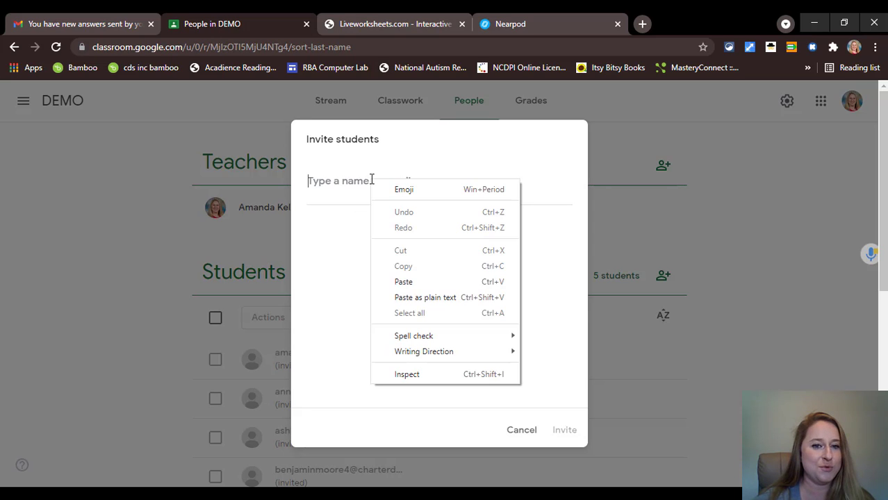
click(409, 283)
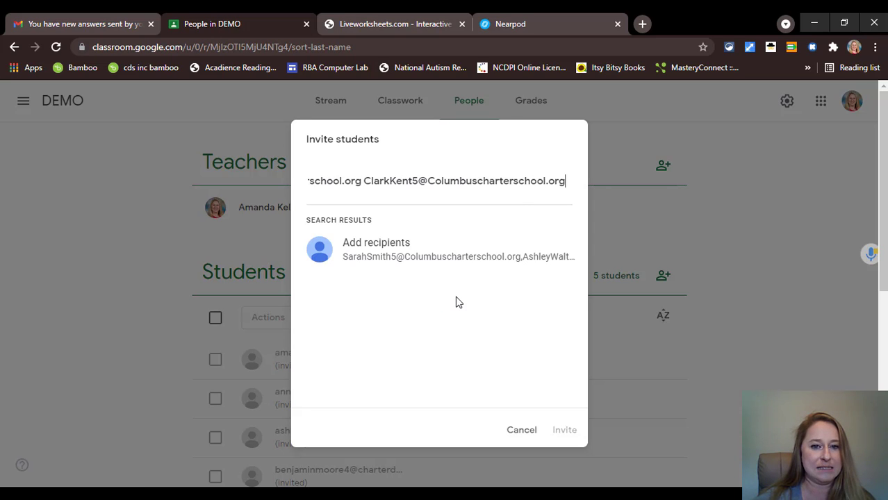
click(388, 252)
scroll(417, 227, up, 2)
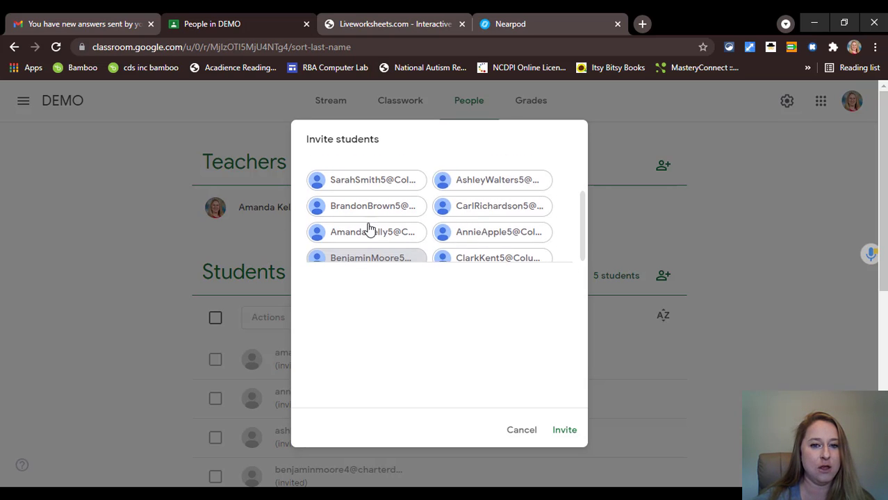
scroll(479, 238, down, 2)
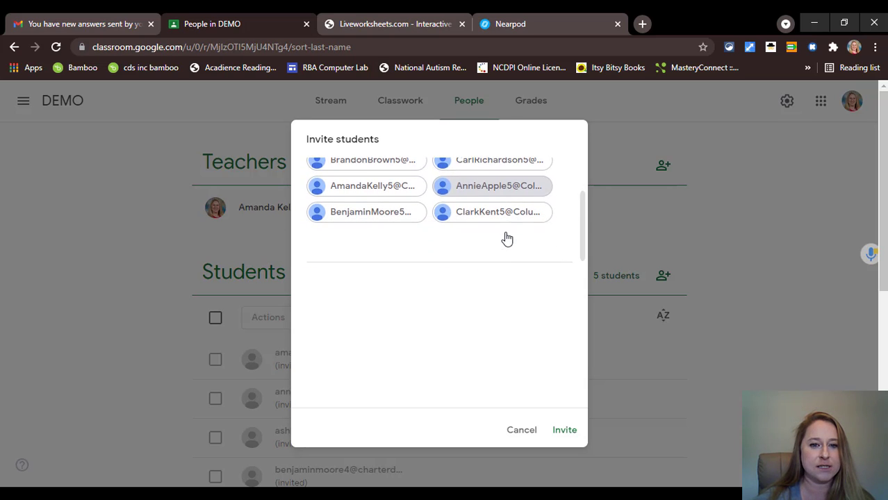
click(565, 431)
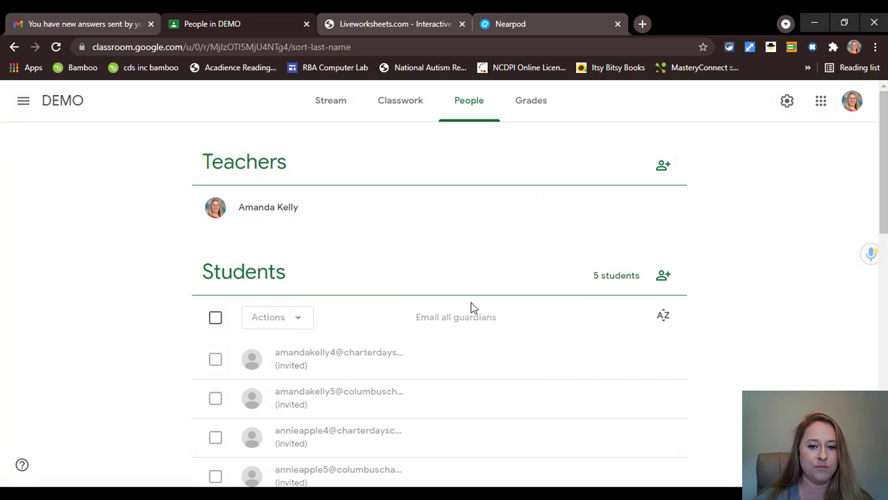
- Scroll the DEMO People list to confirm the grade-5 addresses appear as invited
scroll(318, 273, down, 5)
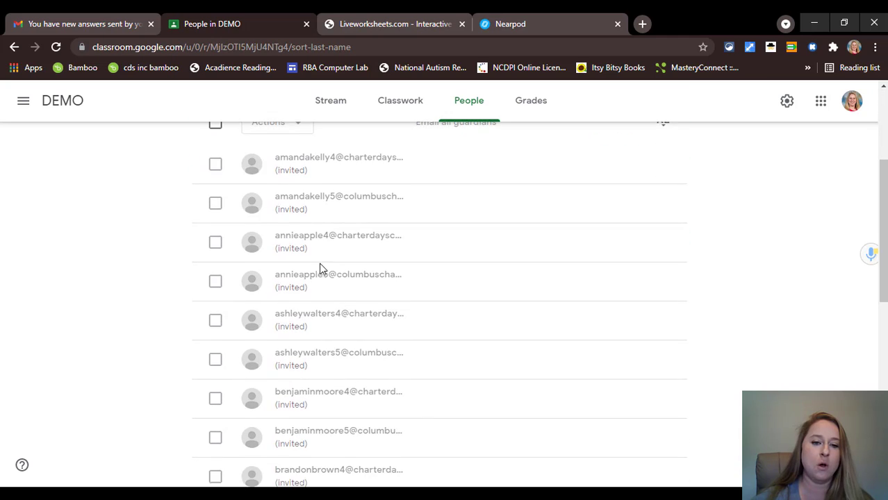
scroll(314, 243, down, 1)
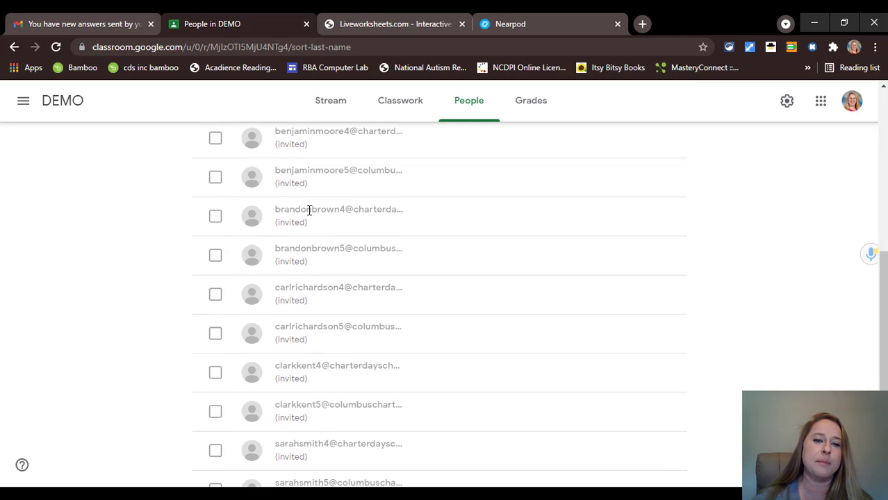
scroll(302, 208, down, 3)
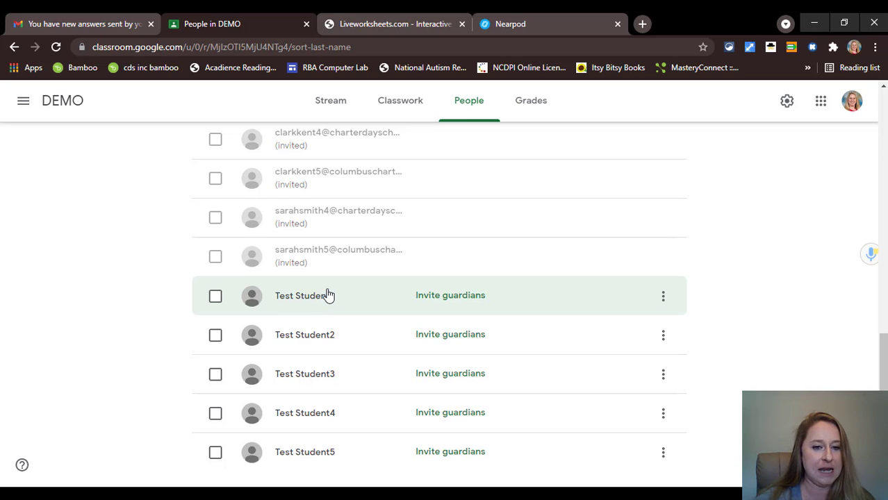
scroll(325, 295, up, 3)
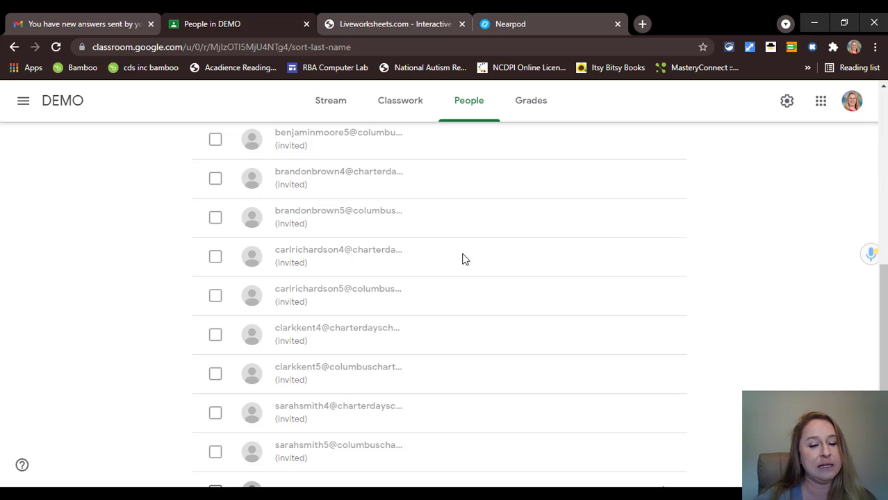
scroll(465, 258, up, 4)
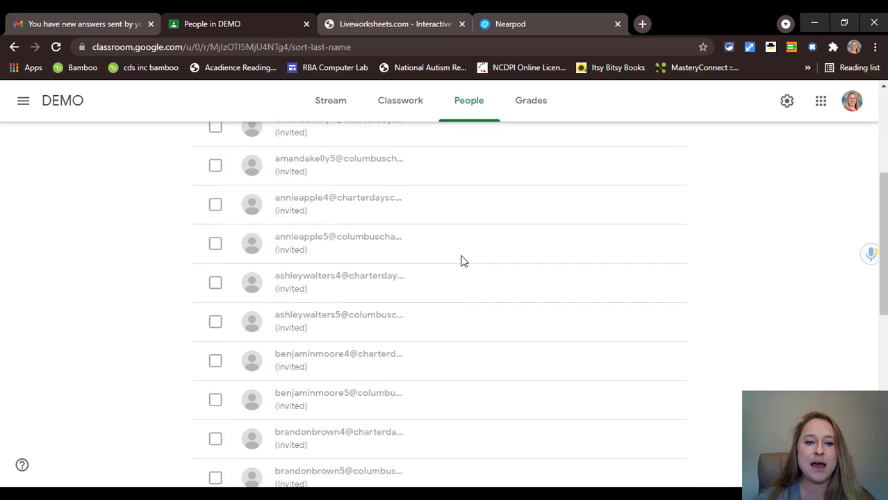
scroll(464, 261, up, 3)
scroll(463, 261, down, 2)
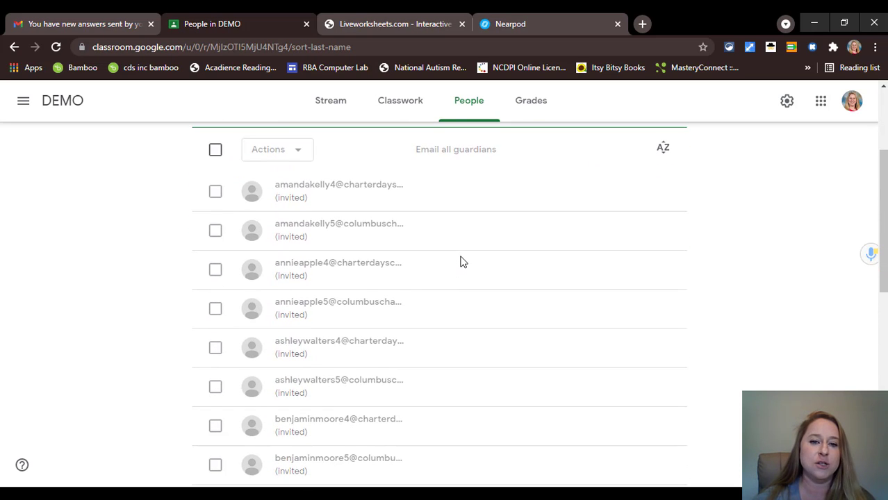